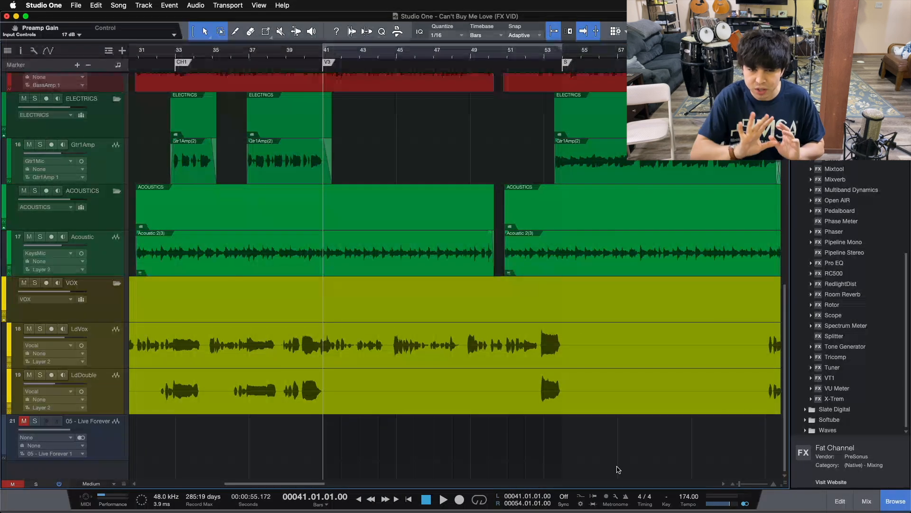
# - Play the song from the V3 marker at bar 41 through the following section to hear the vocals against the instruments
pyautogui.scroll(1, 569, 380)
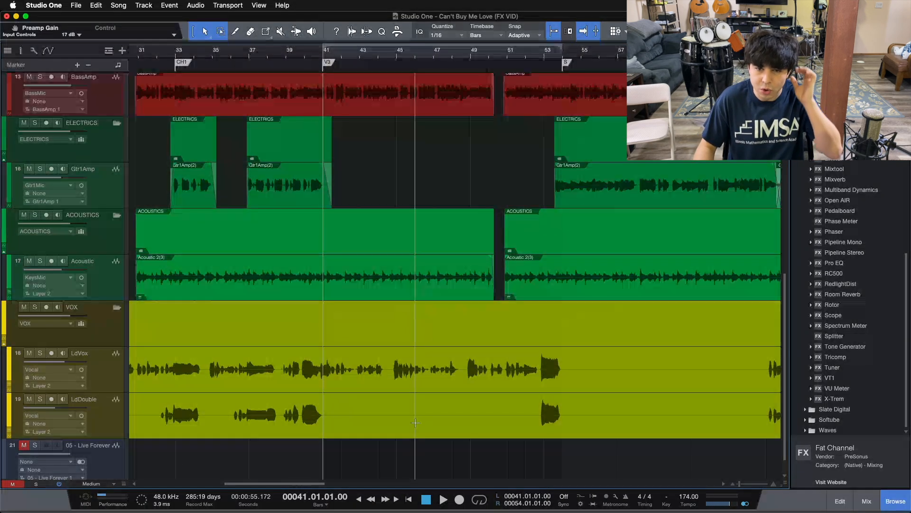
pyautogui.scroll(6, 595, 373)
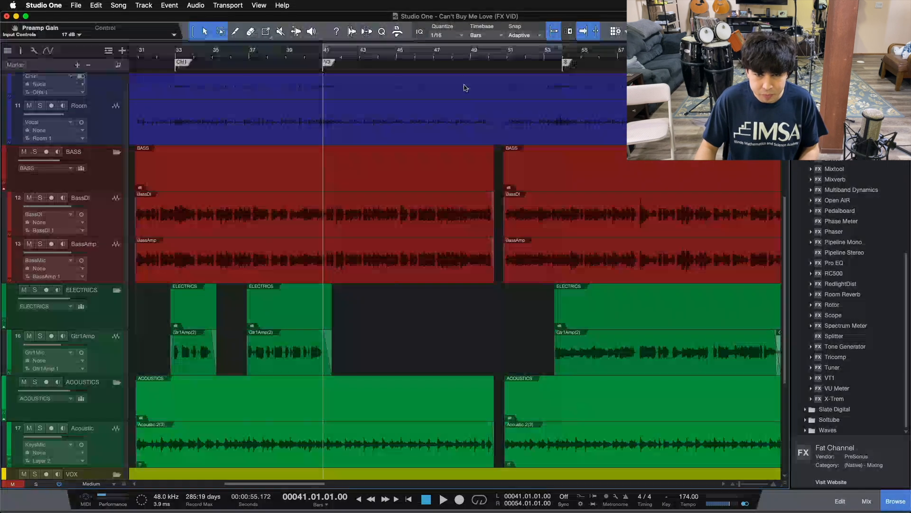
pyautogui.moveTo(468, 53); pyautogui.dragTo(390, 51)
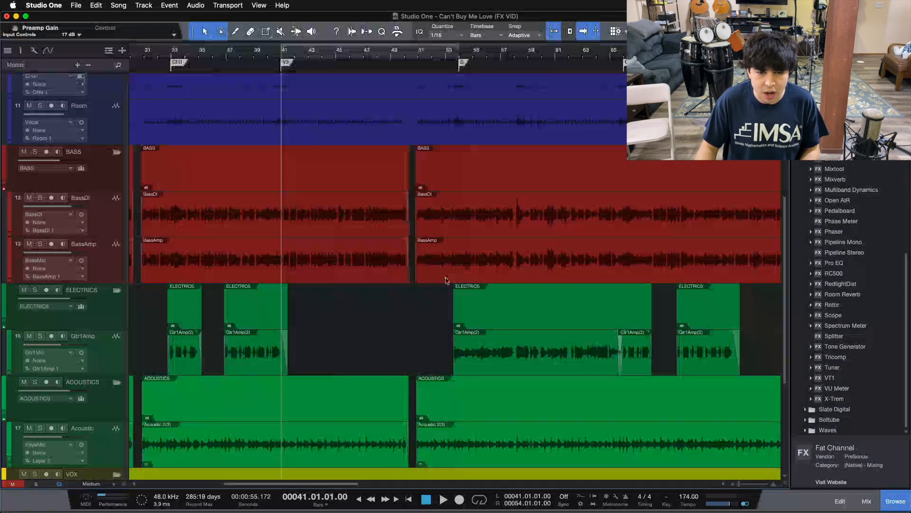
pyautogui.press('F3')
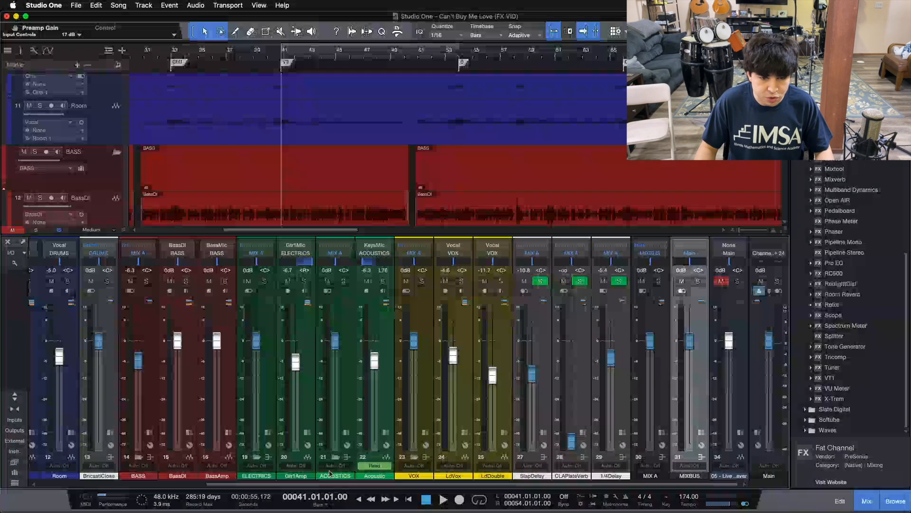
pyautogui.press('F3')
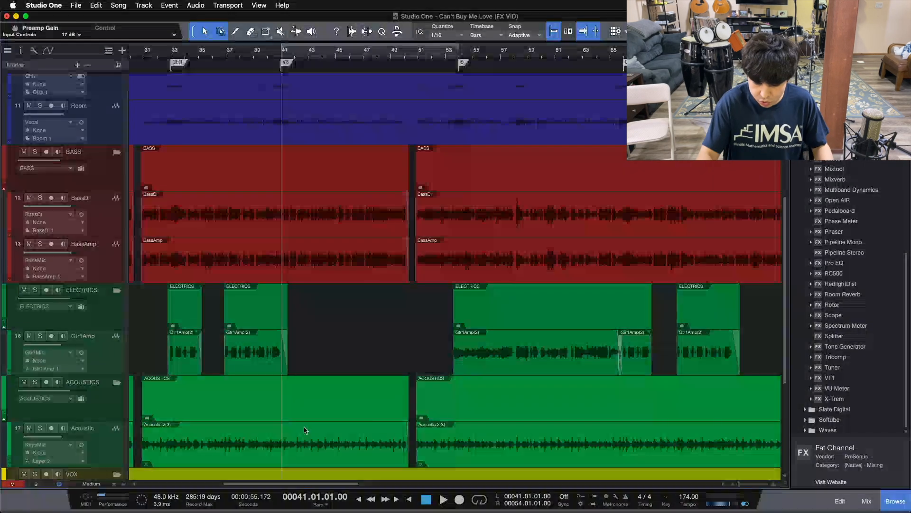
pyautogui.press('space')
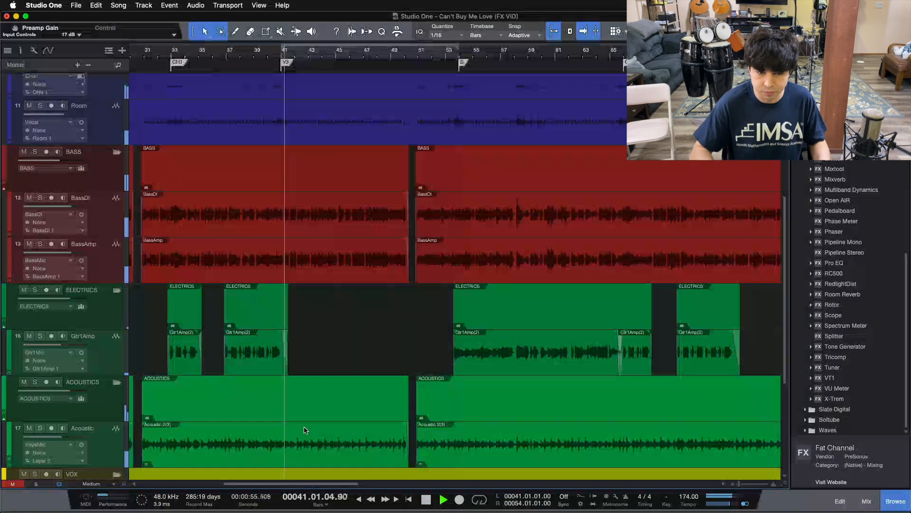
pyautogui.scroll(-4, 393, 317)
pyautogui.scroll(-4, 392, 317)
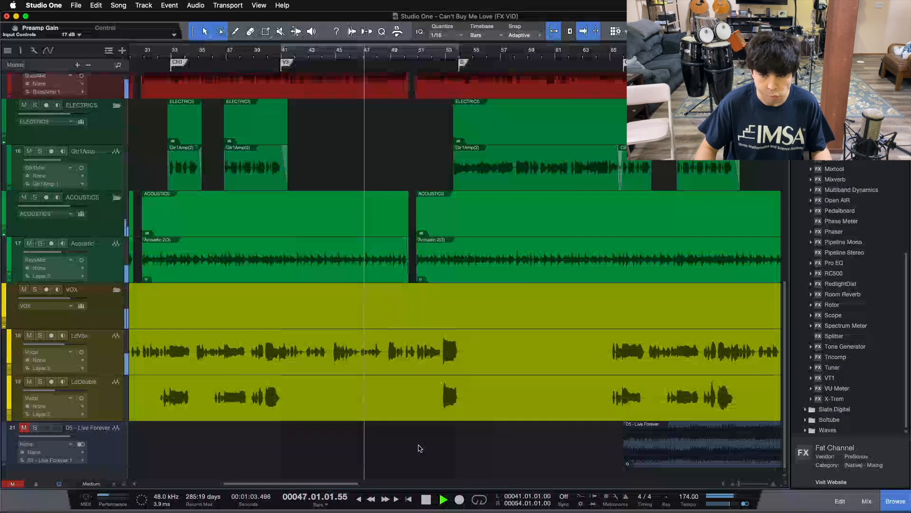
pyautogui.scroll(1, 419, 448)
pyautogui.scroll(1, 419, 448)
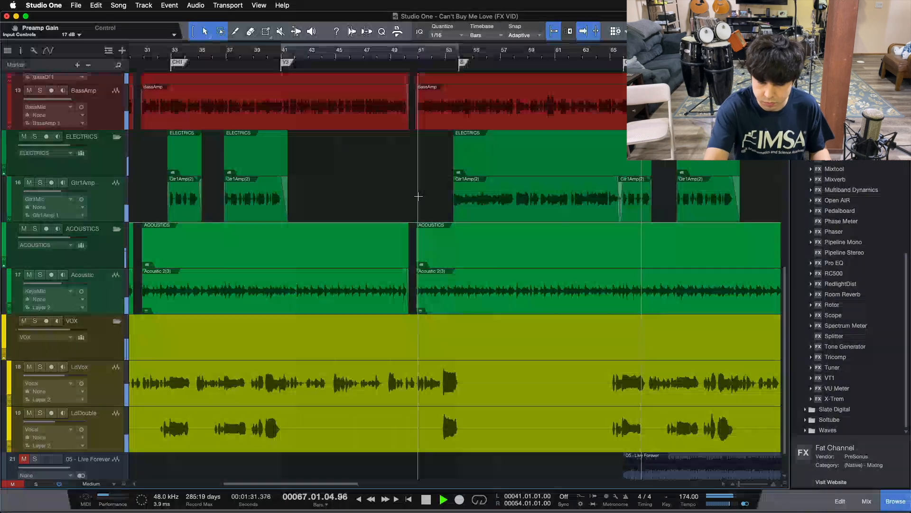
pyautogui.press('space')
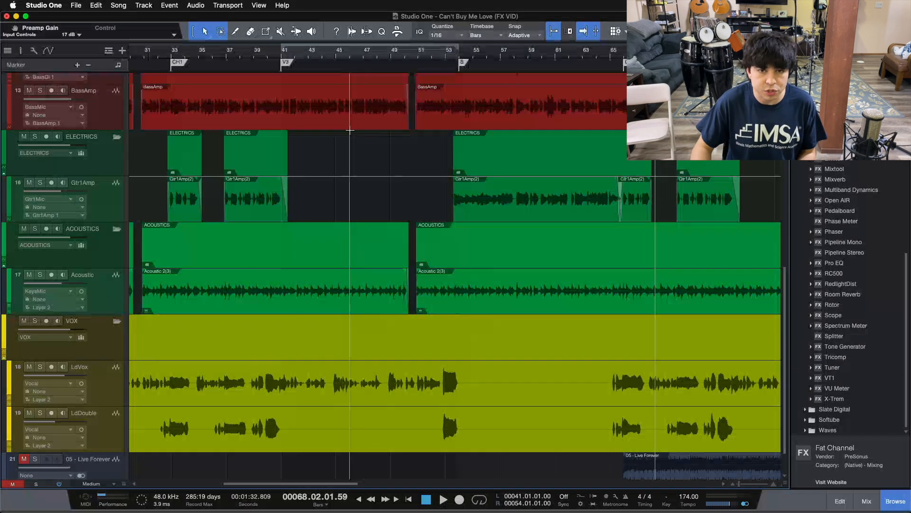
# - Play the lead vocal from bar 47 through the instrumental break before bar 51, with the mixer shown
pyautogui.scroll(10, 405, 156)
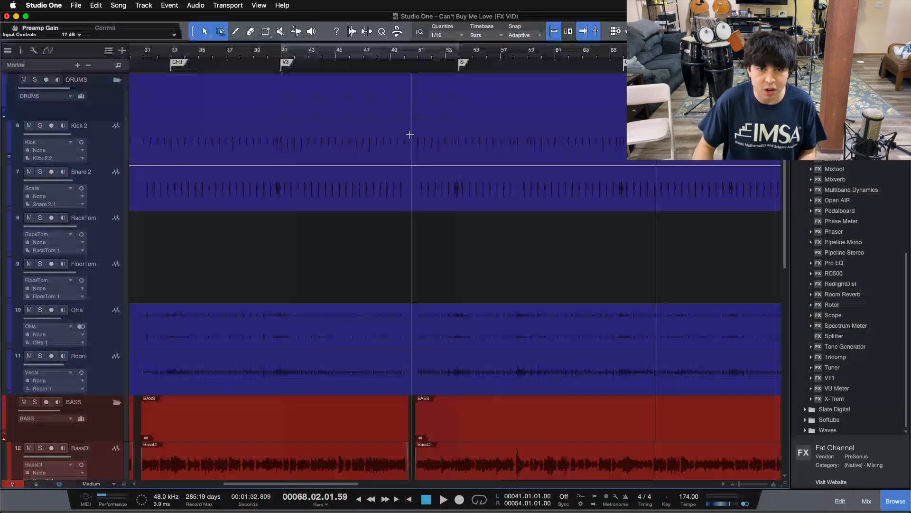
pyautogui.scroll(-6, 411, 205)
pyautogui.scroll(-4, 408, 238)
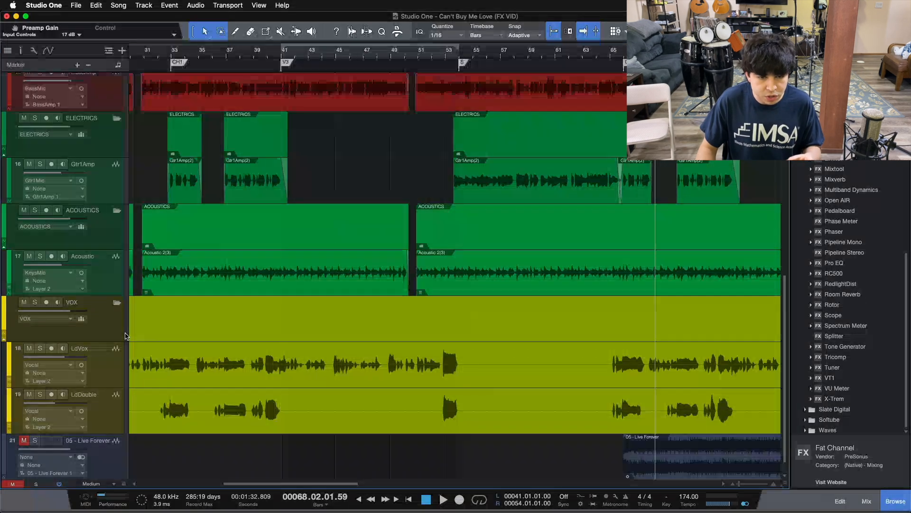
pyautogui.press('KP_1')
pyautogui.moveTo(421, 55); pyautogui.dragTo(463, 71)
pyautogui.click(311, 52)
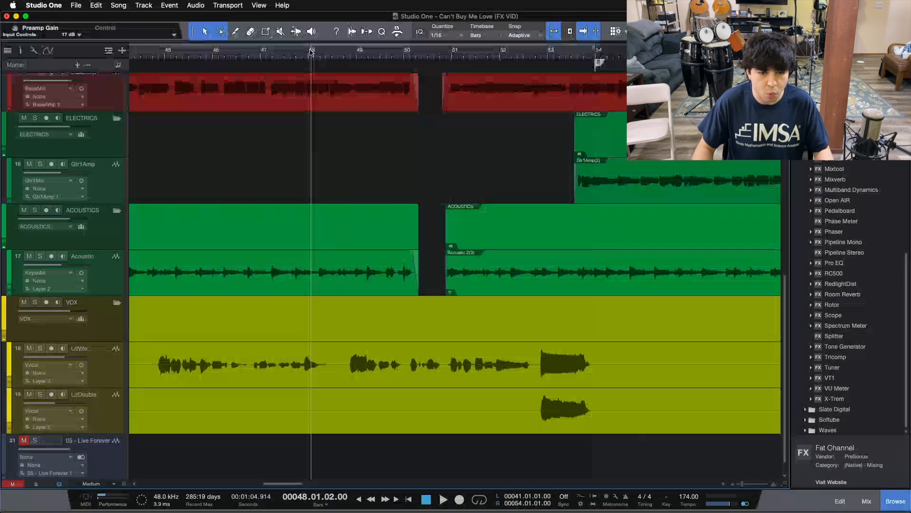
pyautogui.click(279, 53)
pyautogui.click(262, 53)
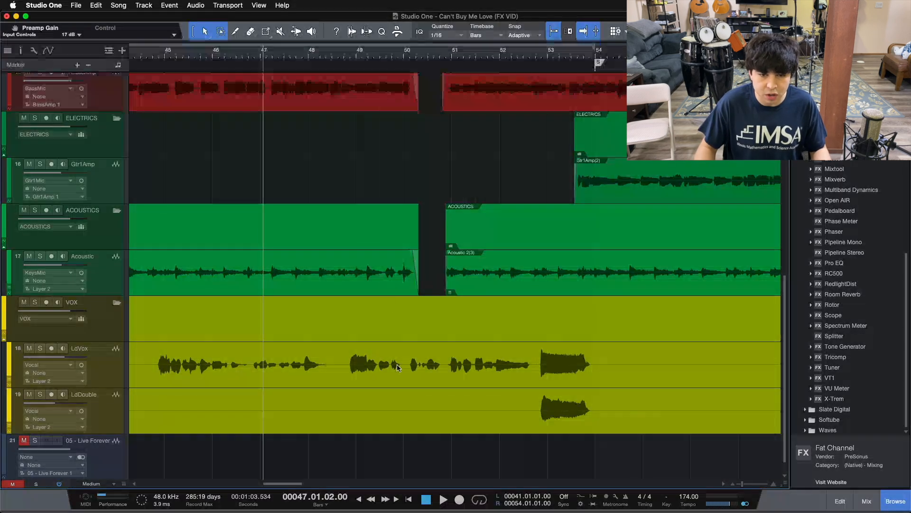
pyautogui.press('space')
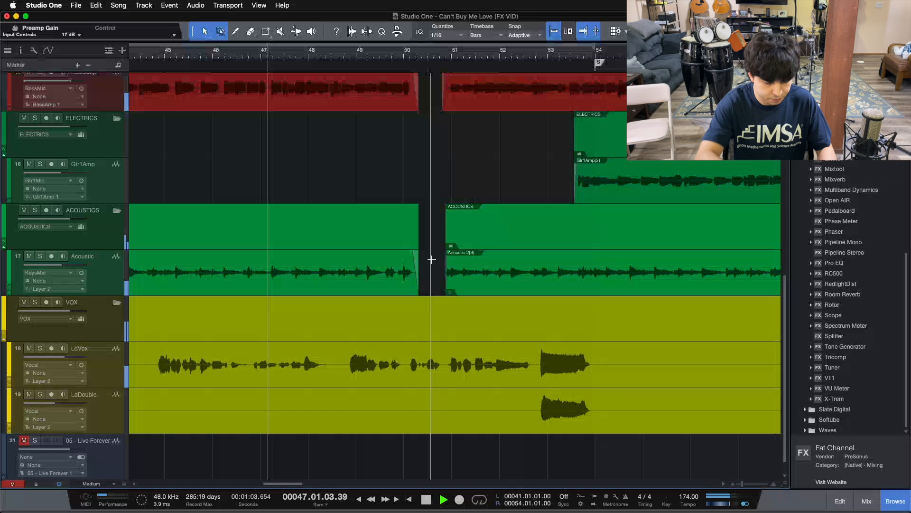
pyautogui.press('F3')
pyautogui.scroll(-5, 411, 192)
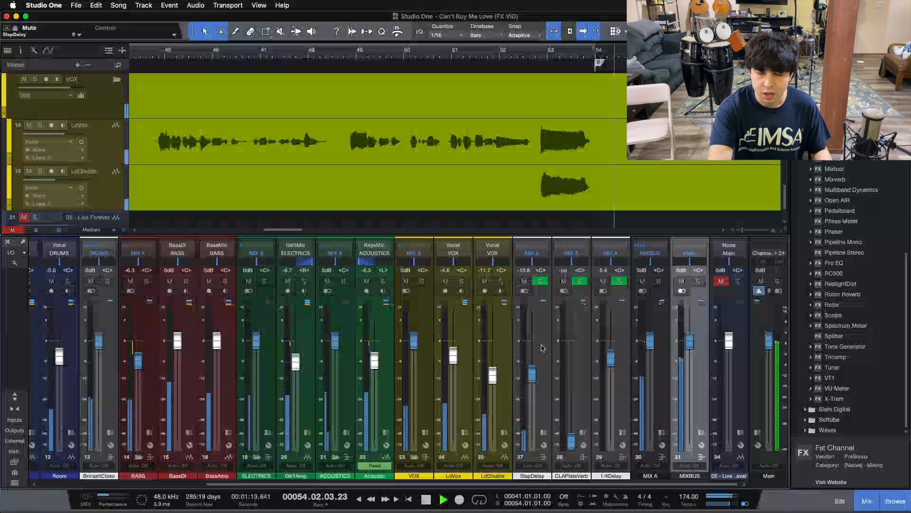
pyautogui.press('space')
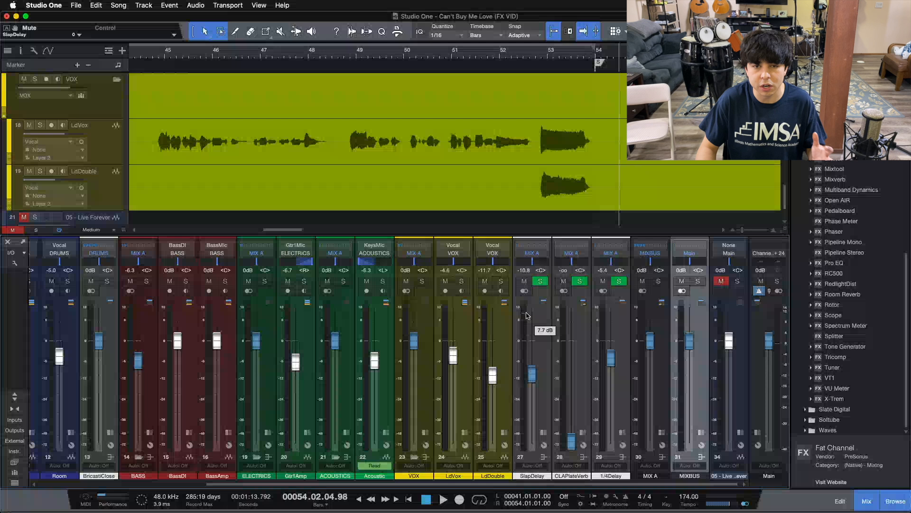
# - Select the LdVox track and look at its channel in the mixer
pyautogui.rightClick(92, 131)
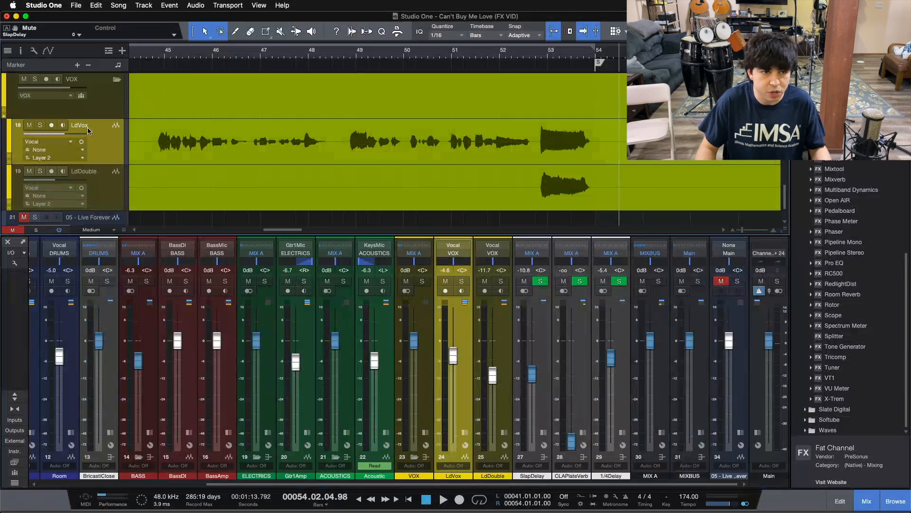
pyautogui.click(101, 118)
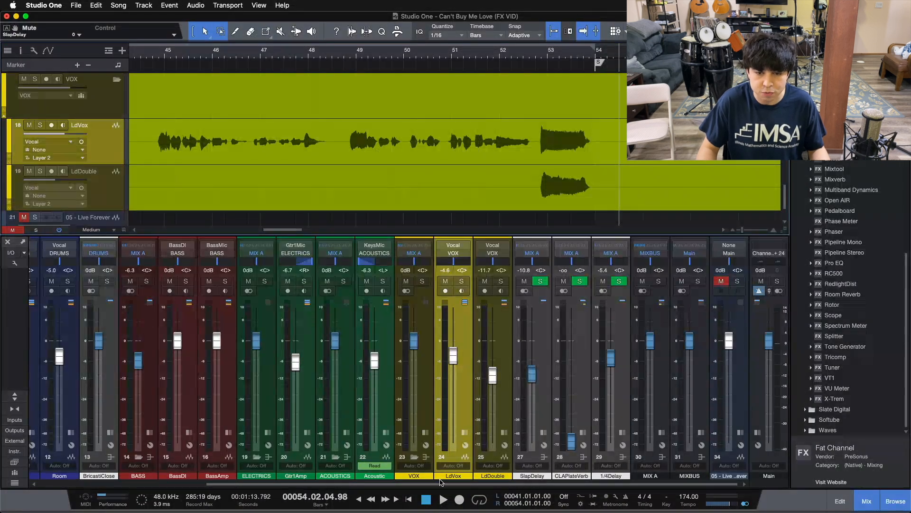
pyautogui.click(465, 432)
pyautogui.click(465, 433)
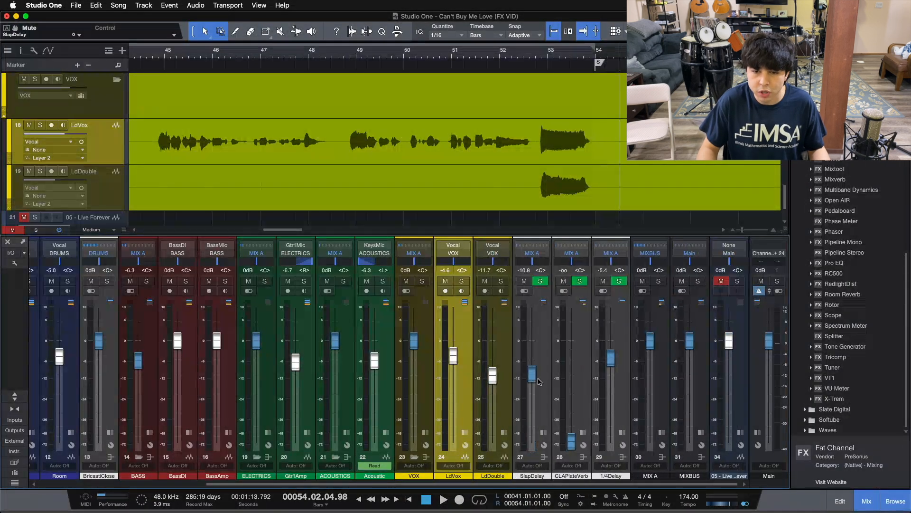
# - Toggle the SlapDelay channel's mute on and off, then add an automation track for that mute parameter to the arrangement
pyautogui.click(540, 381)
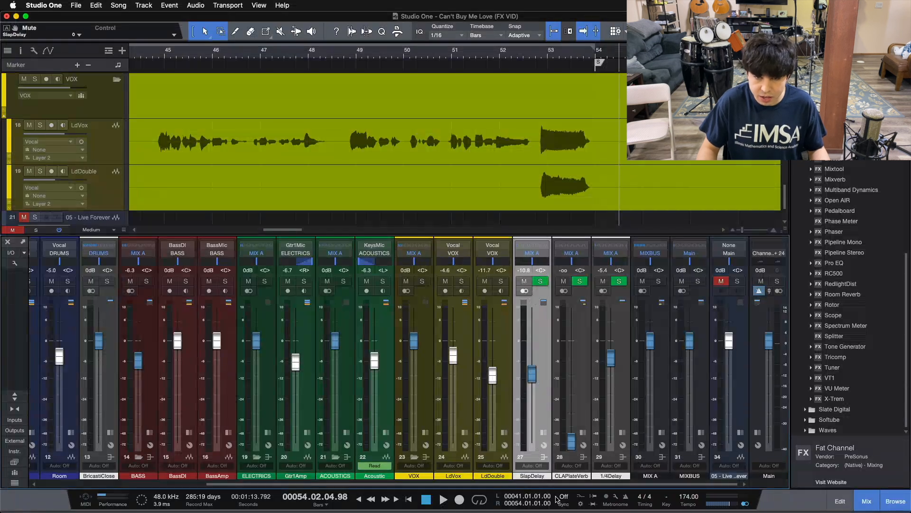
pyautogui.click(524, 281)
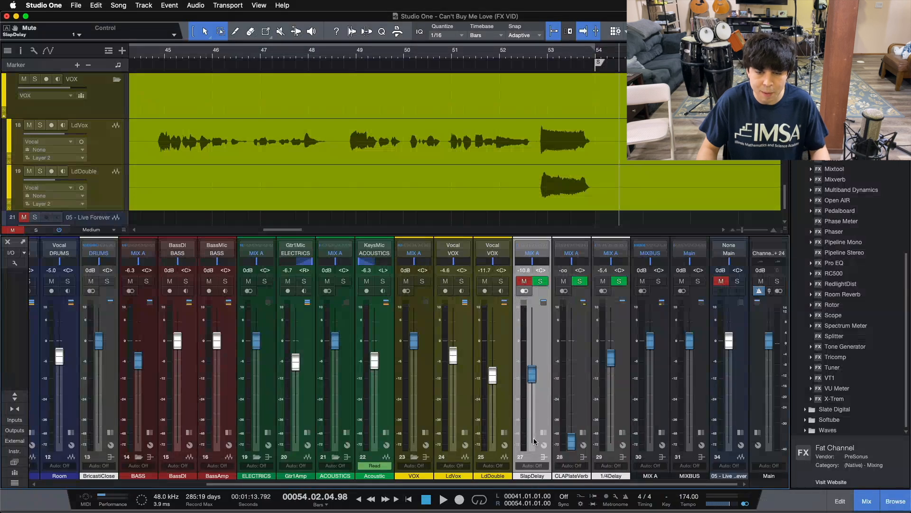
pyautogui.click(524, 282)
pyautogui.click(525, 282)
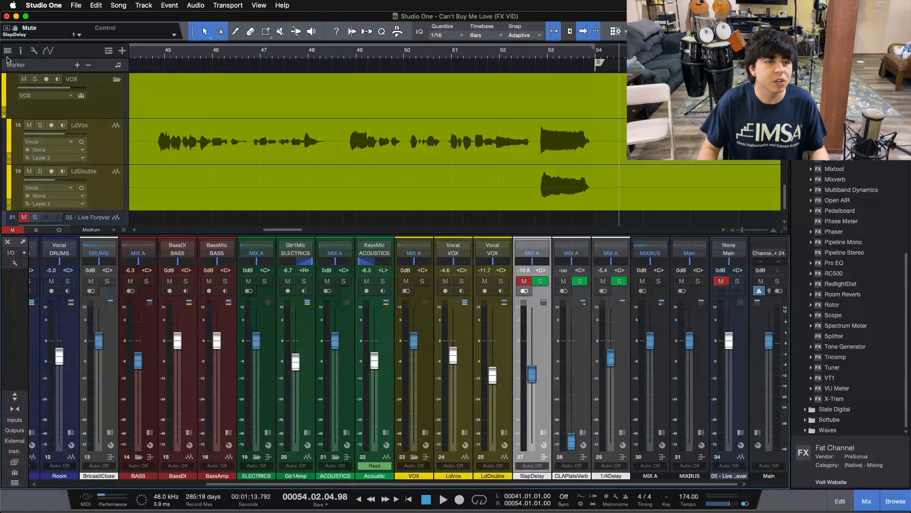
pyautogui.press('m')
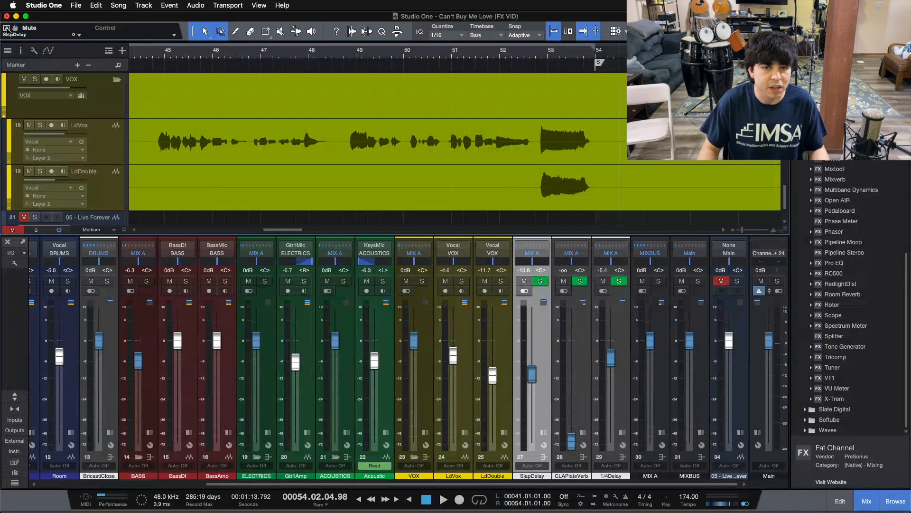
pyautogui.click(7, 30)
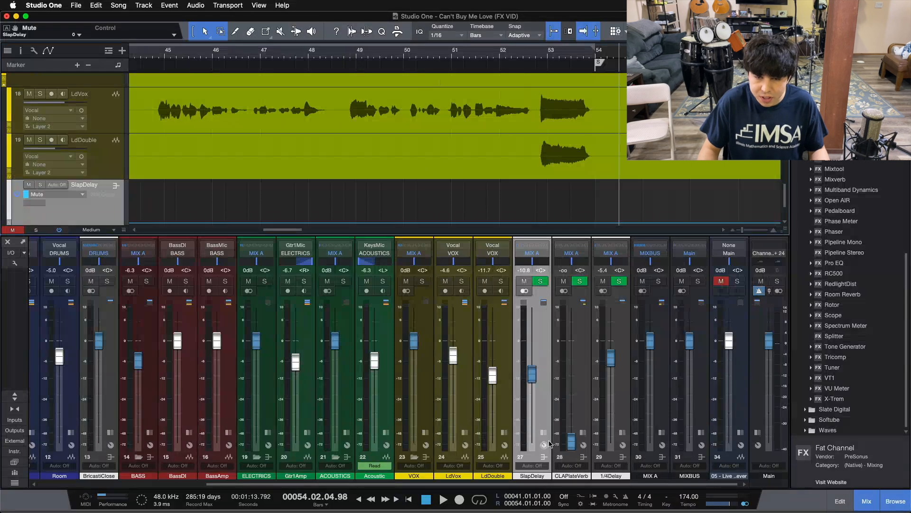
pyautogui.press('F3')
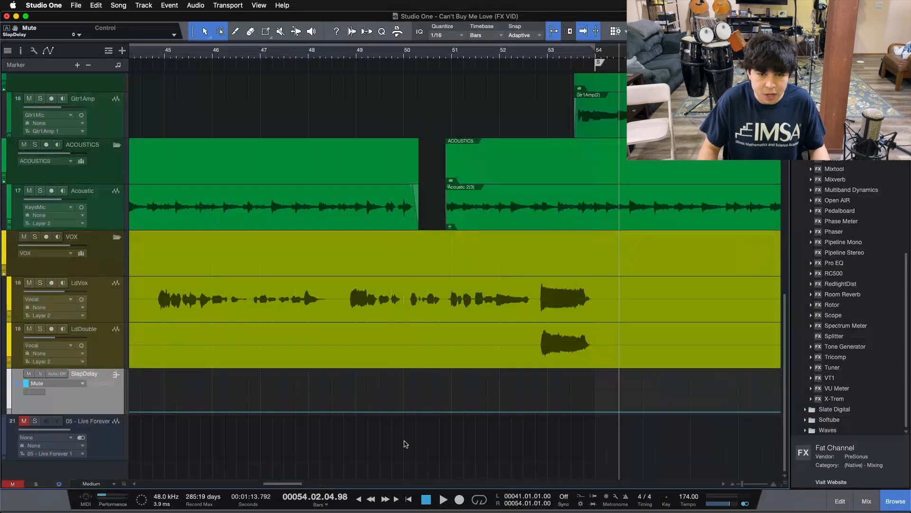
# - Add mute automation points on the SlapDelay lane around the break between bars 50 and 51, and raise the segment between them to muted
pyautogui.moveTo(439, 56); pyautogui.dragTo(471, 86)
pyautogui.click(315, 412)
pyautogui.click(523, 412)
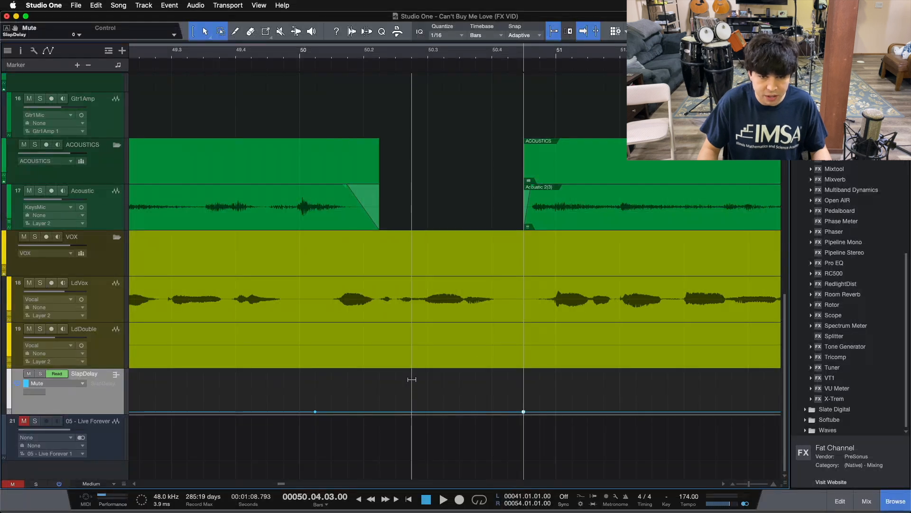
pyautogui.moveTo(411, 379); pyautogui.dragTo(418, 338)
# - Check the SlapDelay mute automation with the playhead outside and inside the muted segment, and play the passage from bar 44
pyautogui.click(187, 57)
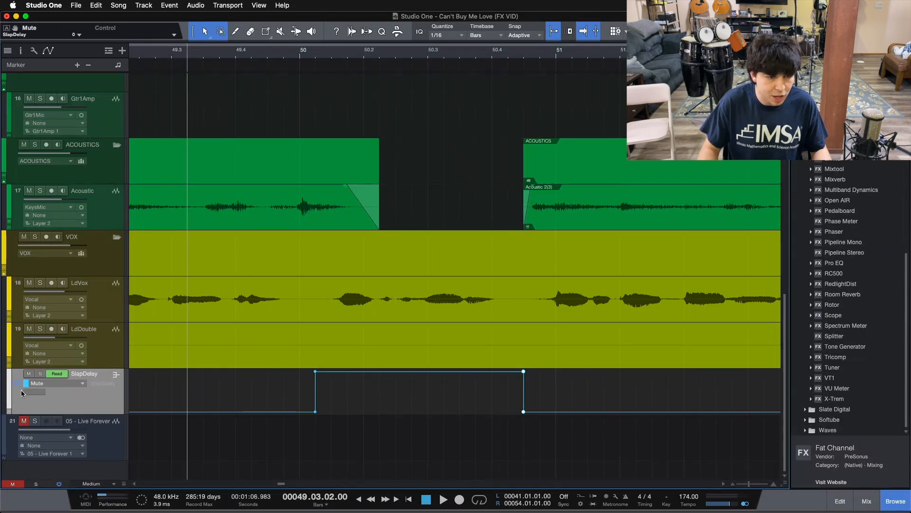
pyautogui.click(391, 54)
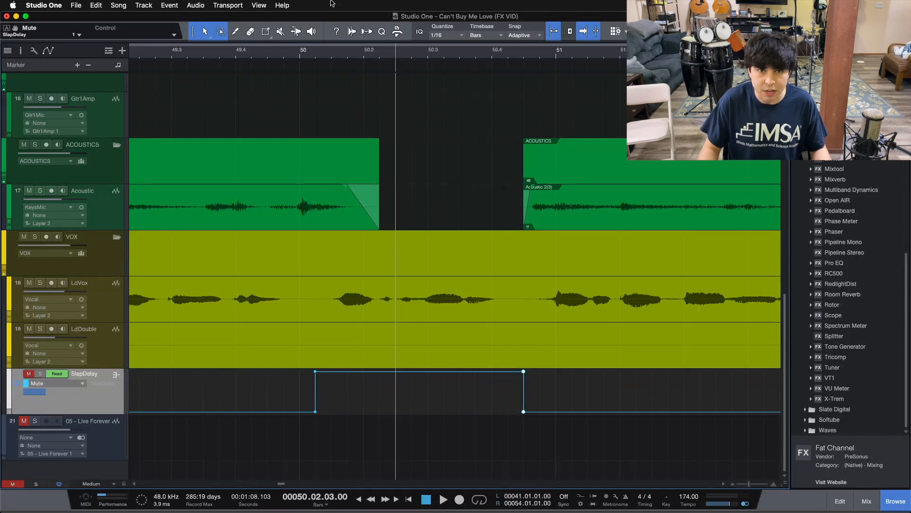
pyautogui.moveTo(378, 56); pyautogui.dragTo(407, 28)
pyautogui.click(248, 57)
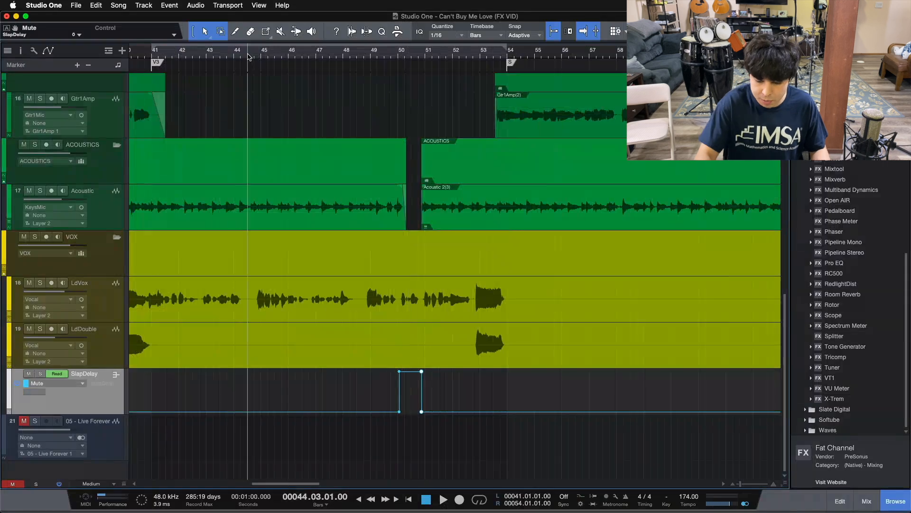
pyautogui.press('space')
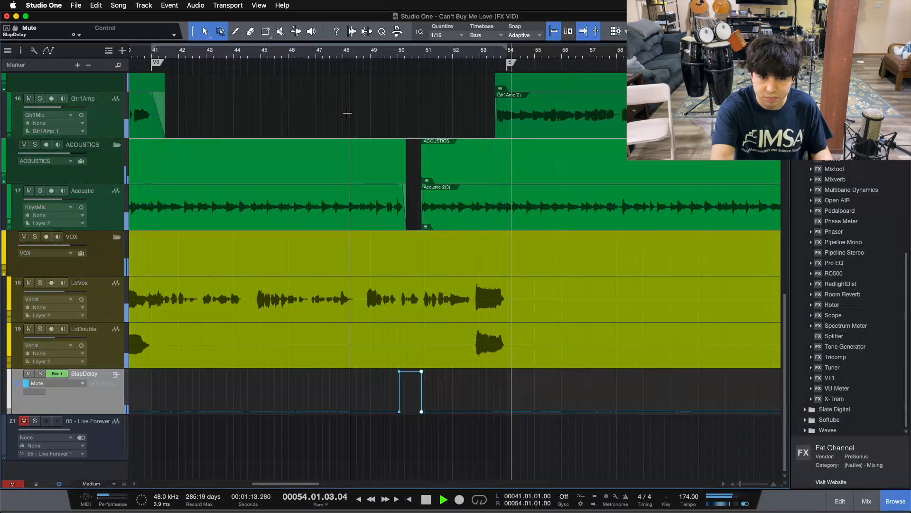
pyautogui.press('space')
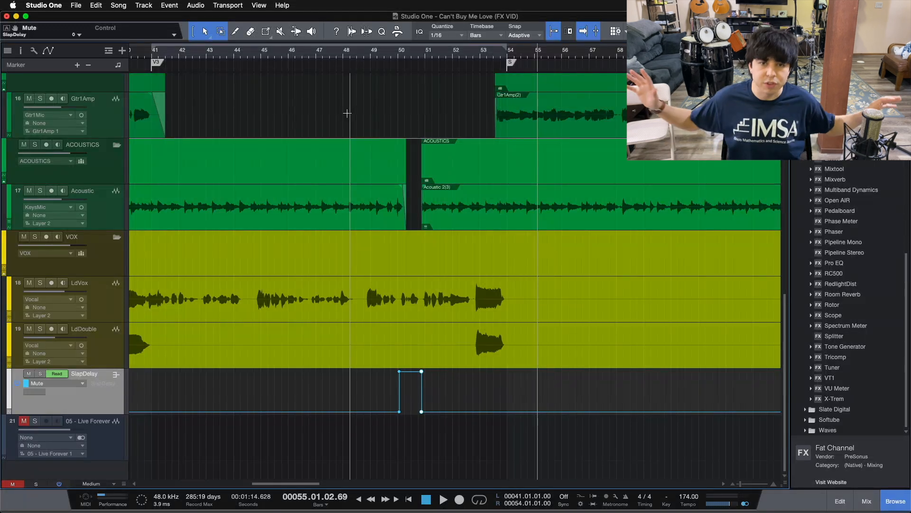
# - Play the passage from bar 14 through the acoustic guitar break after bar 18 to hear the vocal with the slap delay
pyautogui.moveTo(378, 58); pyautogui.dragTo(549, 26)
pyautogui.moveTo(185, 56); pyautogui.dragTo(375, 97)
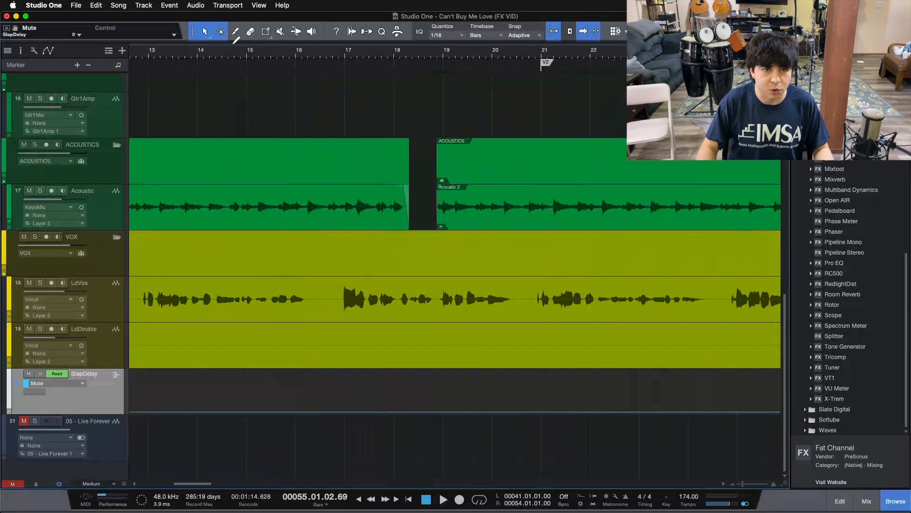
pyautogui.click(241, 53)
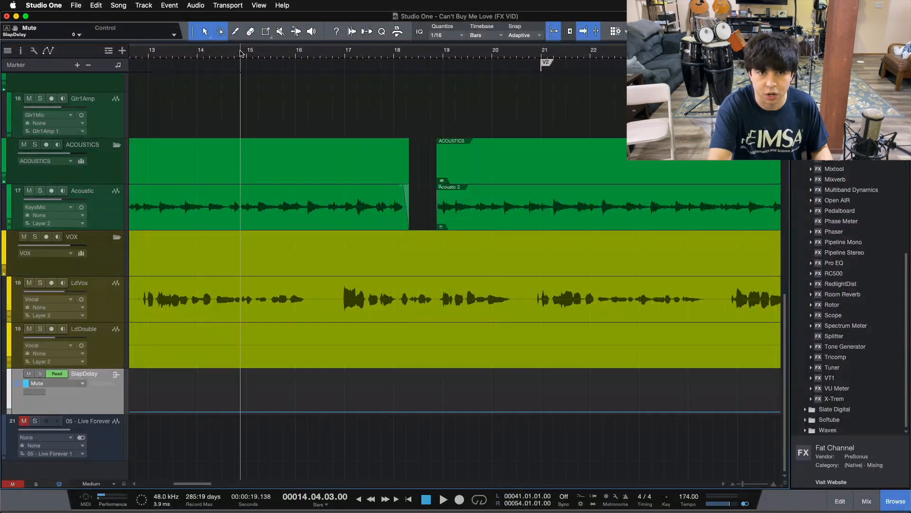
pyautogui.press('space')
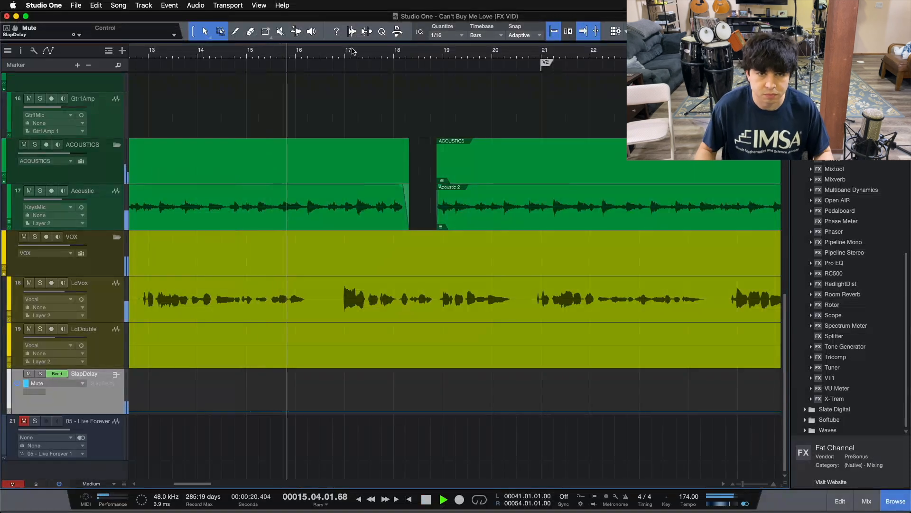
pyautogui.moveTo(408, 58); pyautogui.dragTo(393, 69)
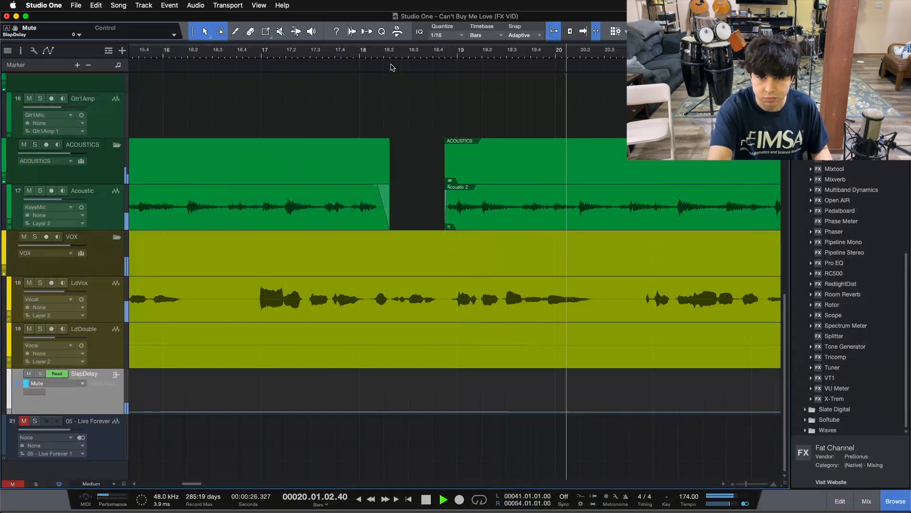
pyautogui.press('f')
pyautogui.press('space')
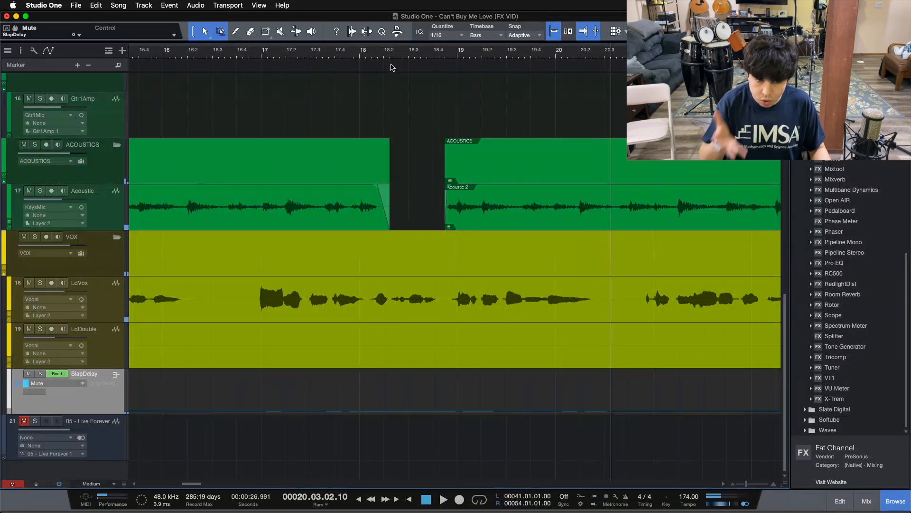
# - Add mute automation points on the SlapDelay lane around the break between bars 18 and 19, and raise the segment between them to muted
pyautogui.moveTo(393, 58); pyautogui.dragTo(362, 76)
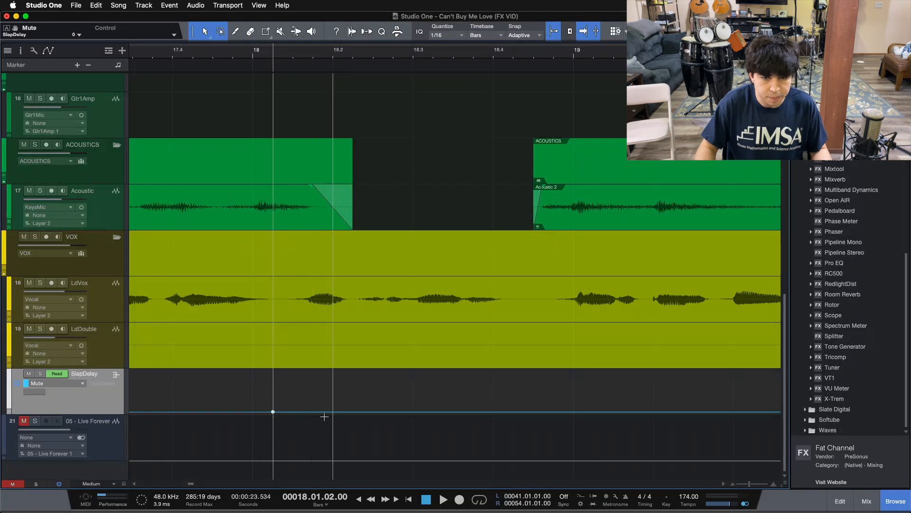
pyautogui.click(534, 412)
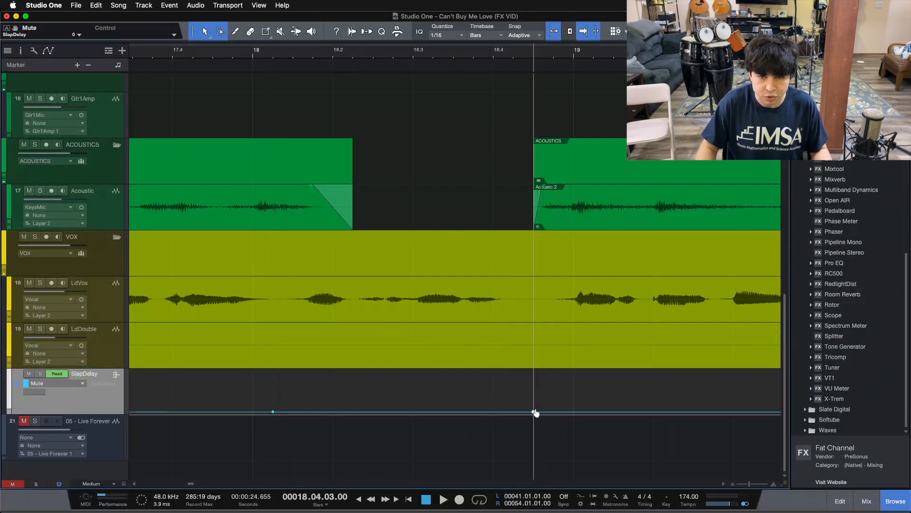
pyautogui.moveTo(401, 382); pyautogui.dragTo(399, 346)
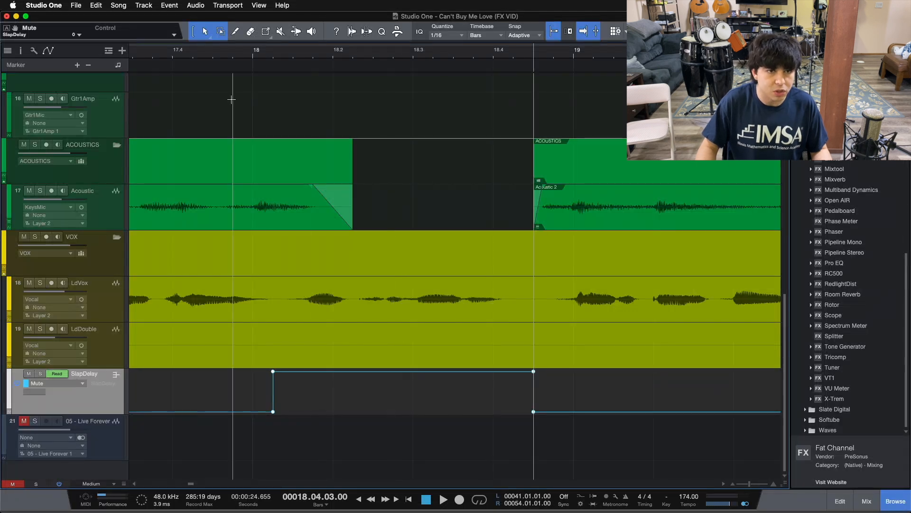
# - Check the SlapDelay mute with the playhead before, inside and after the muted segment near bar 18
pyautogui.click(162, 48)
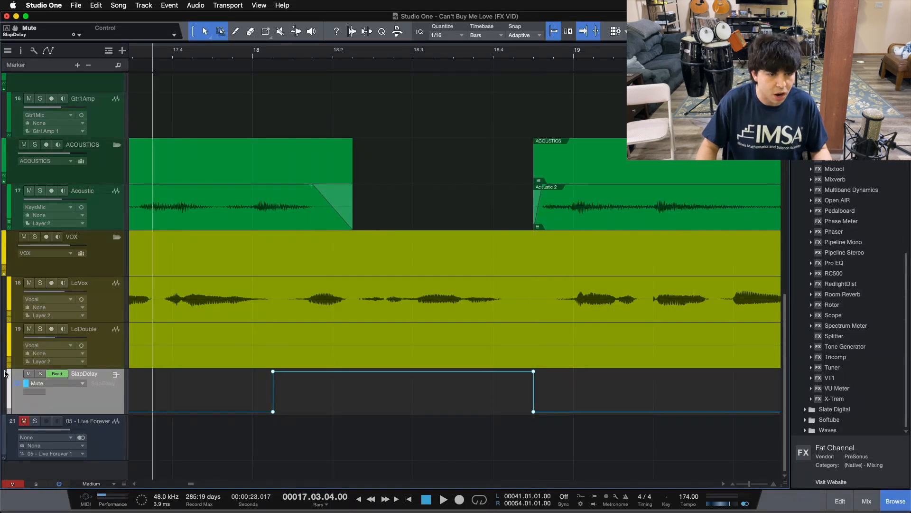
pyautogui.click(373, 50)
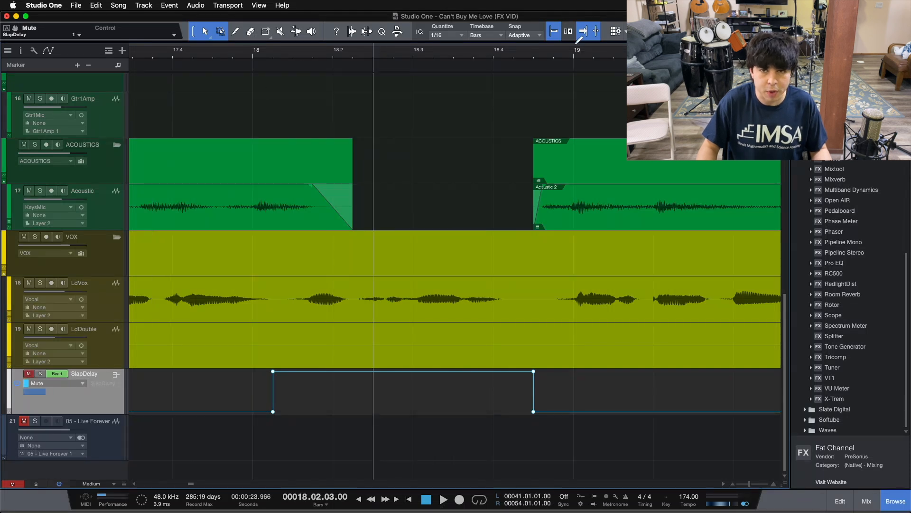
pyautogui.click(613, 50)
# - Play the song from bar 14 through the muted slap delay segment, and view the mute automation across the whole arrangement
pyautogui.scroll(-8, 645, 51)
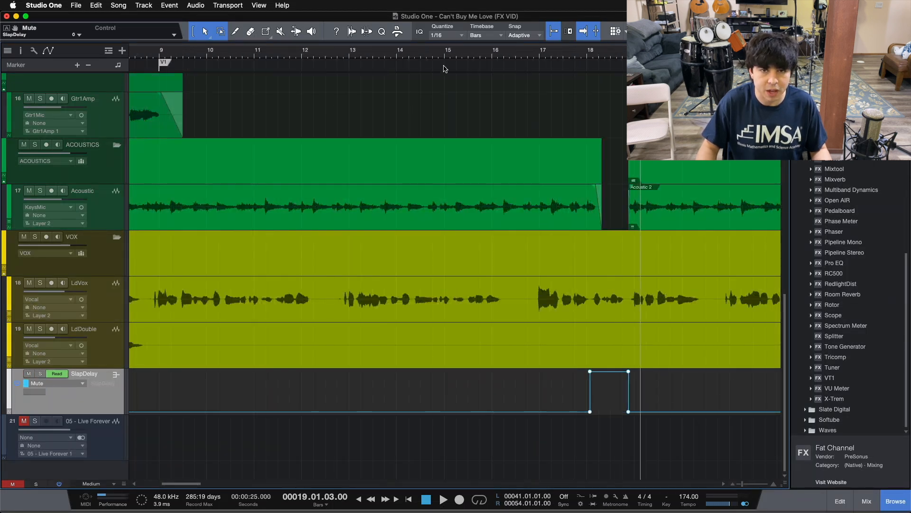
pyautogui.click(414, 52)
pyautogui.press('space')
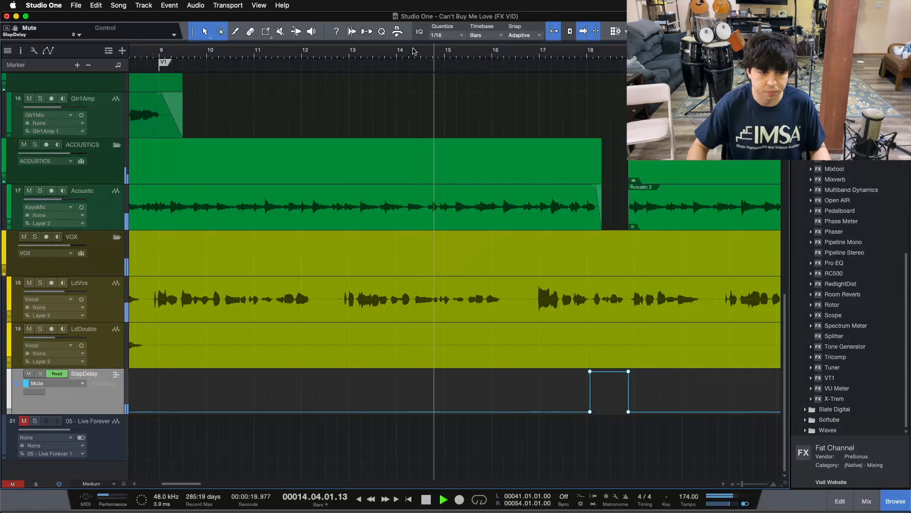
pyautogui.moveTo(683, 56); pyautogui.dragTo(452, 59)
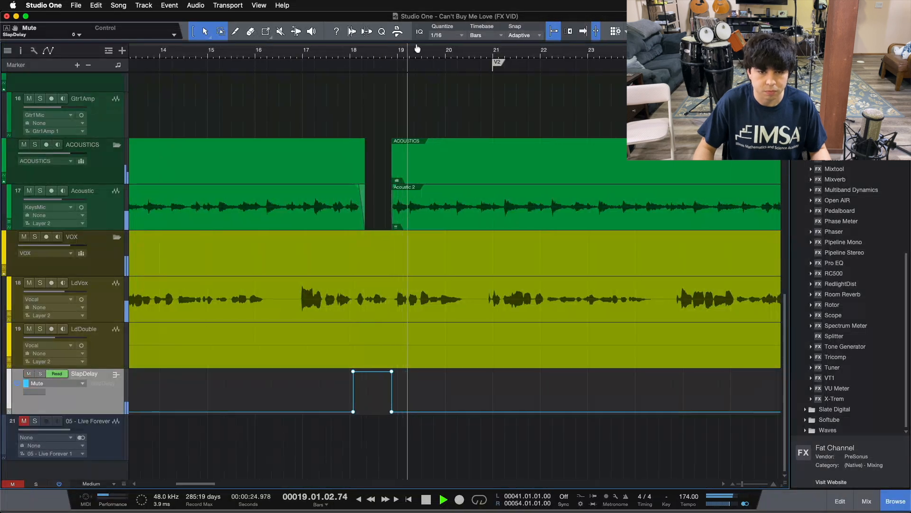
pyautogui.moveTo(452, 59); pyautogui.dragTo(323, 8)
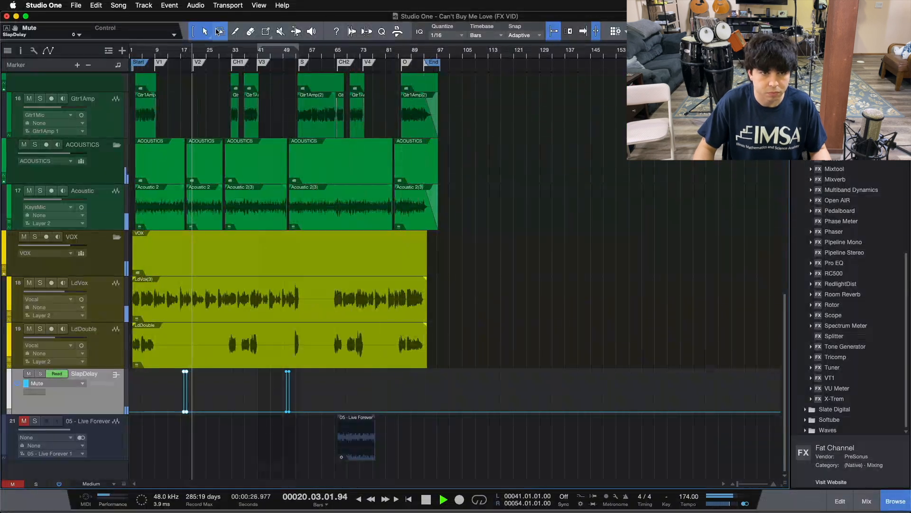
pyautogui.moveTo(226, 51); pyautogui.dragTo(326, 71)
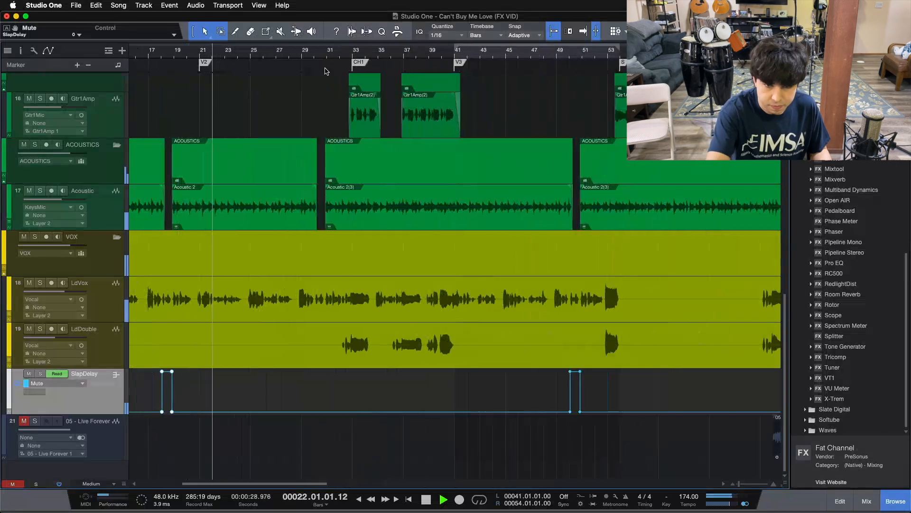
pyautogui.press('space')
pyautogui.press('f')
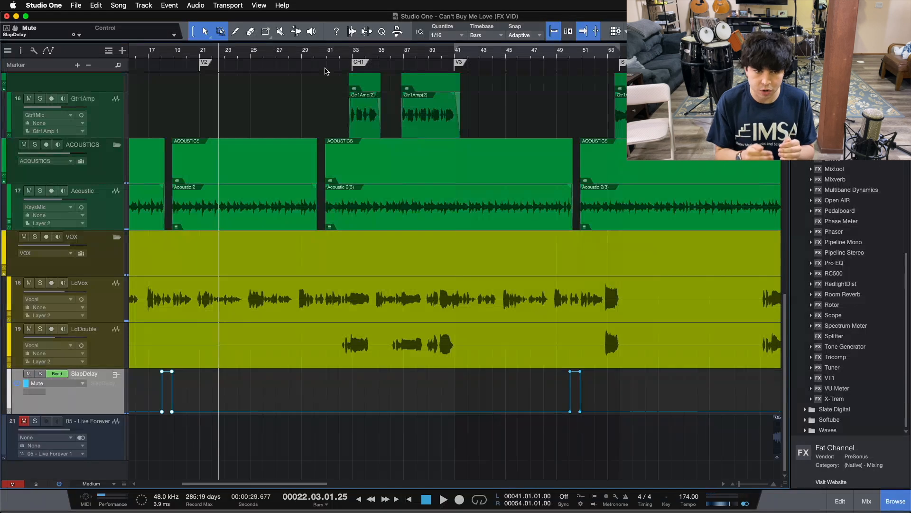
# - Show the mixer and look at the LdVox channel's inserts and SlapDelay send
pyautogui.press('F3')
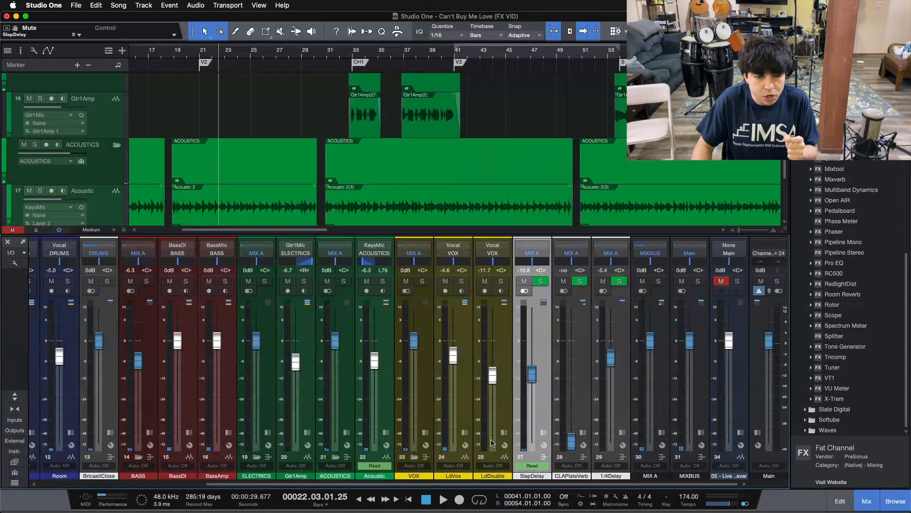
pyautogui.click(465, 432)
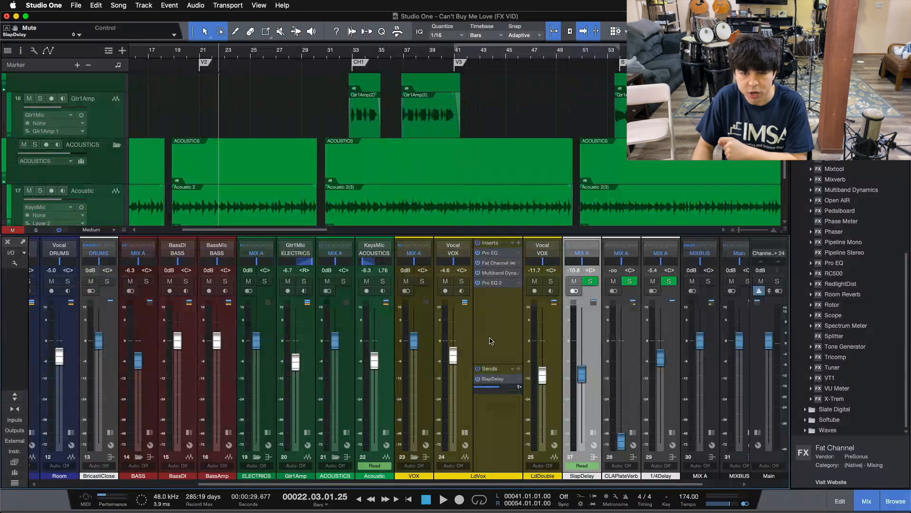
pyautogui.click(465, 432)
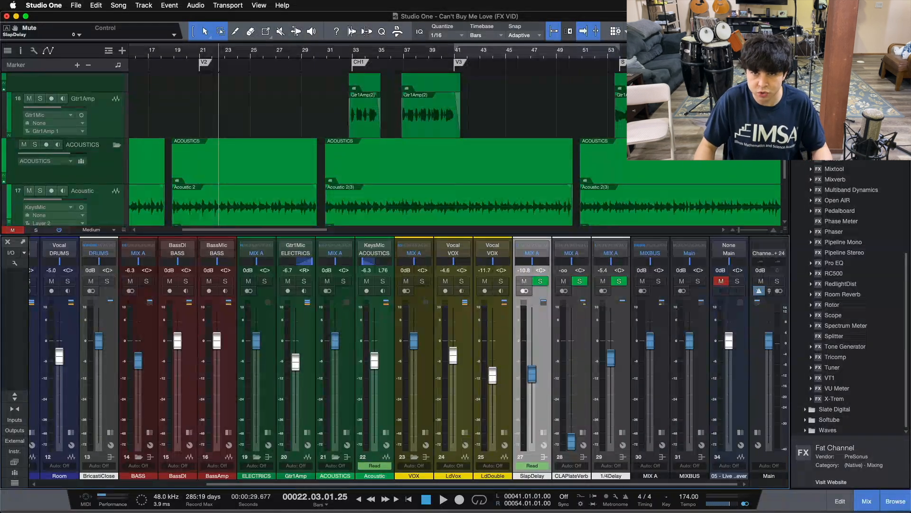
# - Select the 1/4Delay channel and play the song from bar 51 into the guitar solo
pyautogui.hscroll(8, 399, 62)
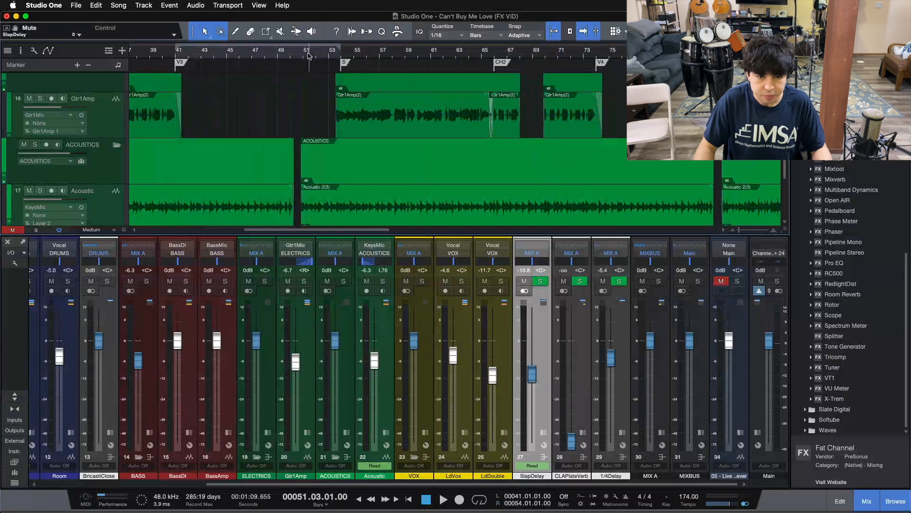
pyautogui.click(623, 411)
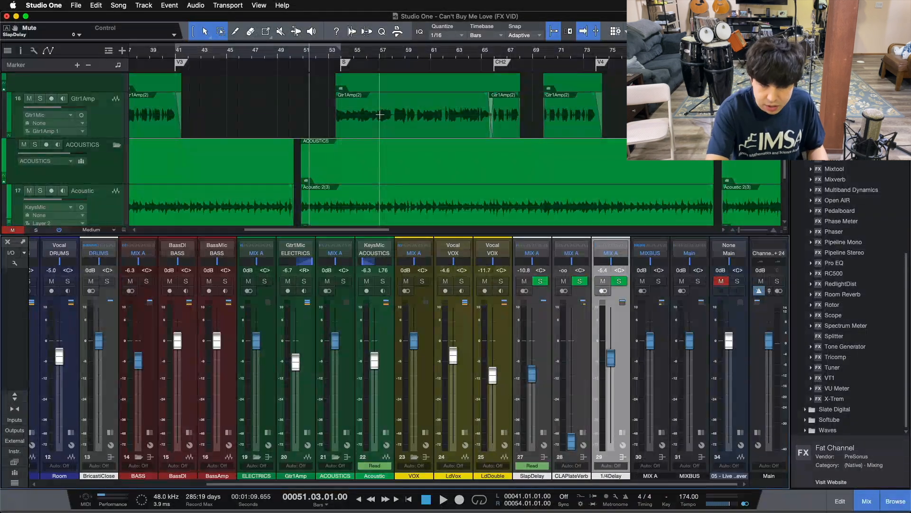
pyautogui.press('space')
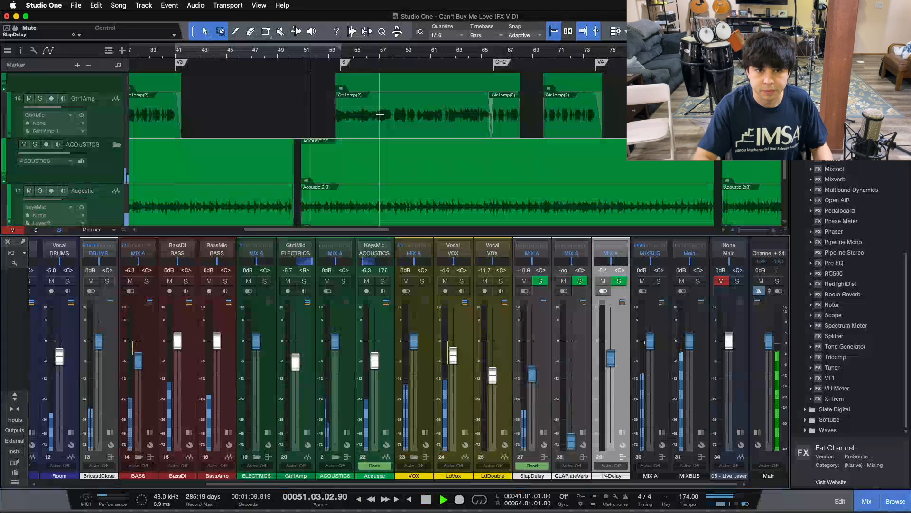
# - Expand the Gtr1Amp channel and toggle its 1/4Delay send on and off during the solo, stopping playback at the end
pyautogui.click(305, 433)
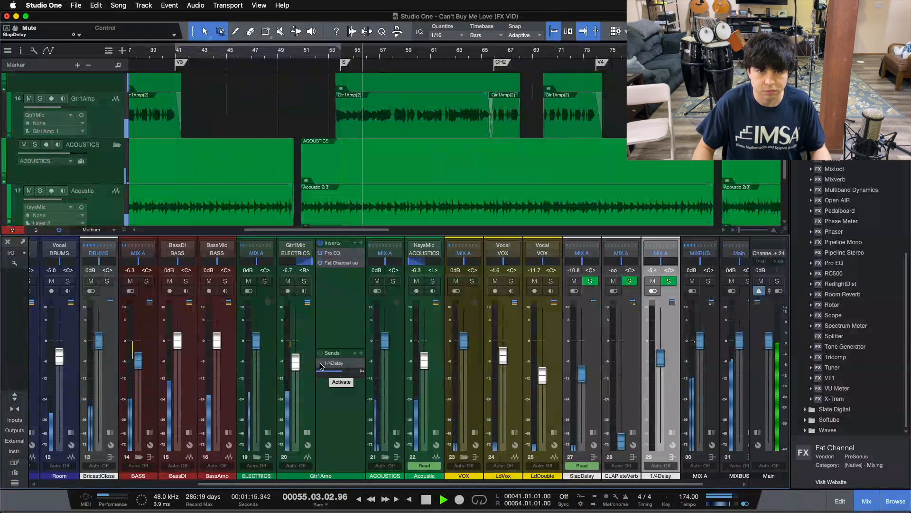
pyautogui.click(321, 365)
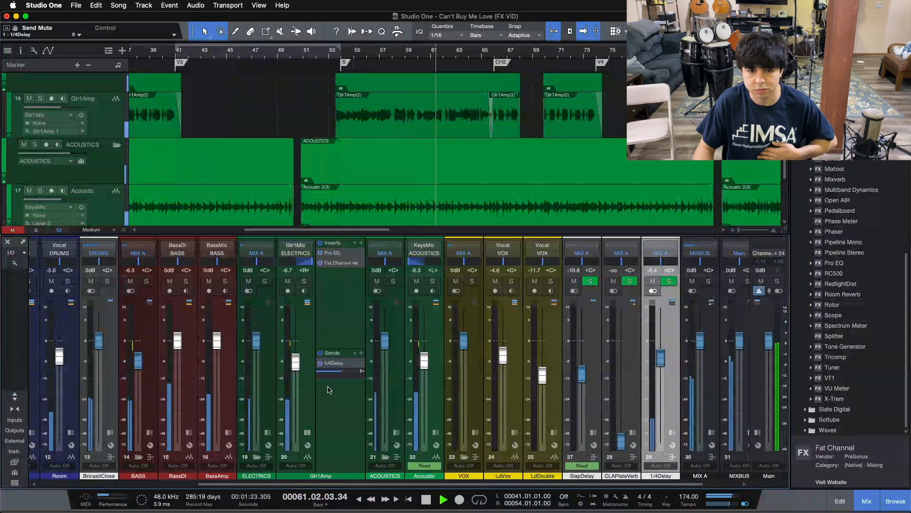
pyautogui.click(320, 363)
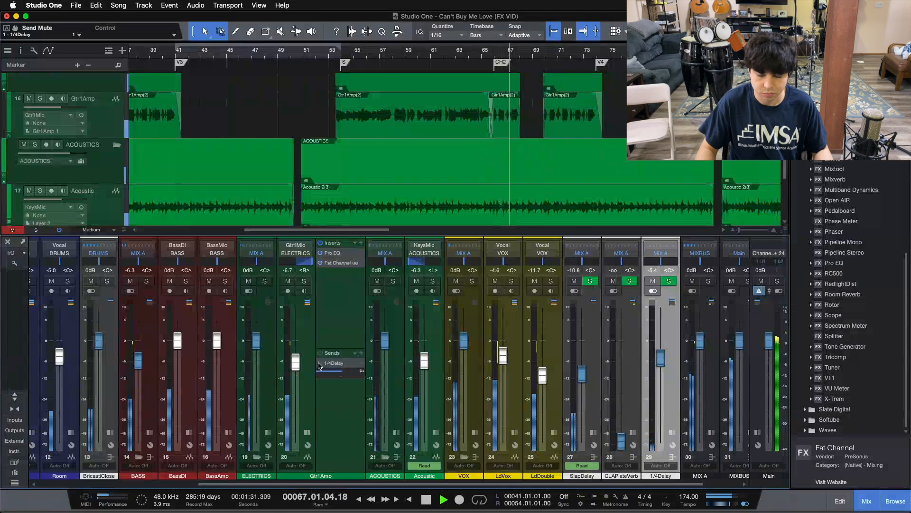
pyautogui.press('space')
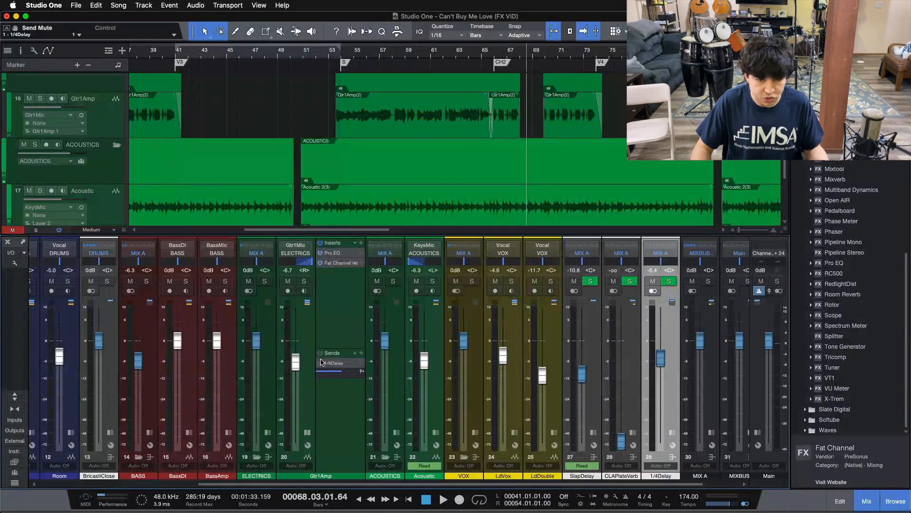
# - Show Gtr1Amp's 1/4Delay send mute automation and lower it to unmuted from bar 53 to just before the CH2 marker at bar 66
pyautogui.click(327, 311)
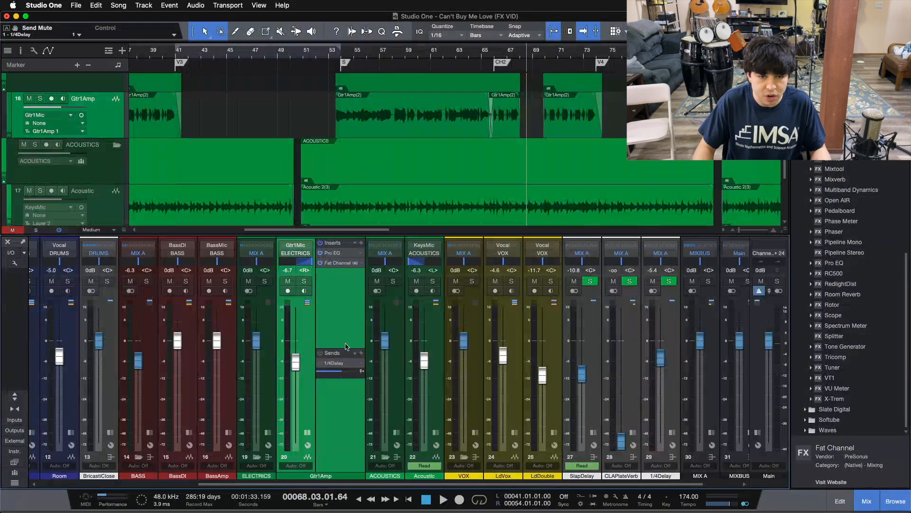
pyautogui.click(7, 29)
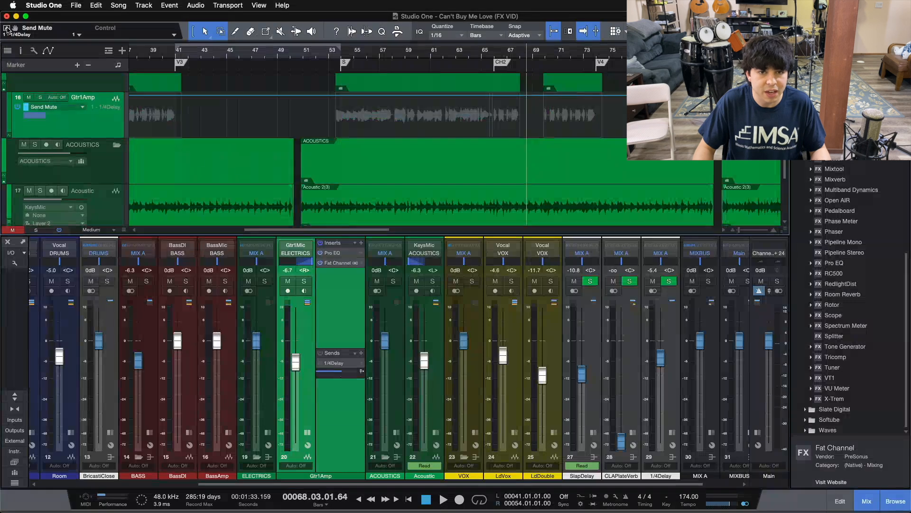
pyautogui.moveTo(337, 50); pyautogui.dragTo(322, 77)
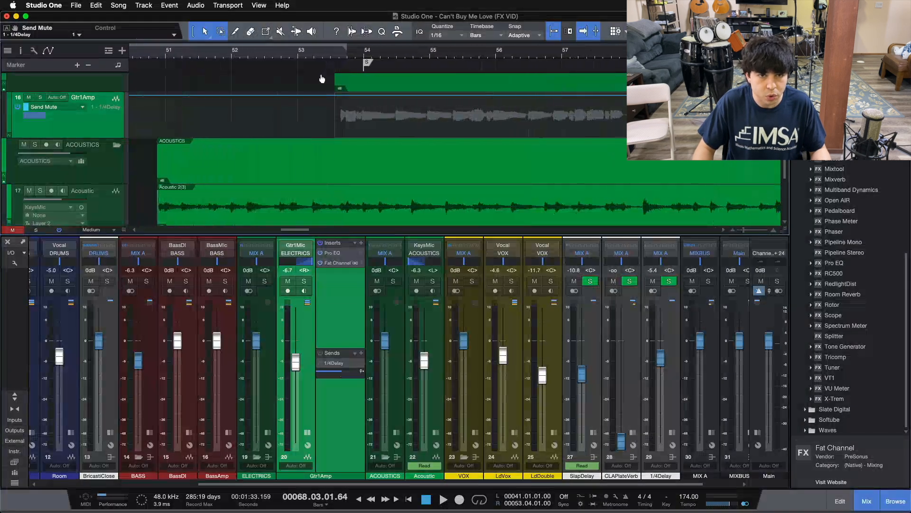
pyautogui.click(299, 95)
pyautogui.moveTo(313, 59); pyautogui.dragTo(251, 33)
pyautogui.moveTo(403, 57)
pyautogui.mouseDown()
pyautogui.moveTo(405, 84)
pyautogui.moveTo(446, 101)
pyautogui.moveTo(390, 93)
pyautogui.mouseUp()
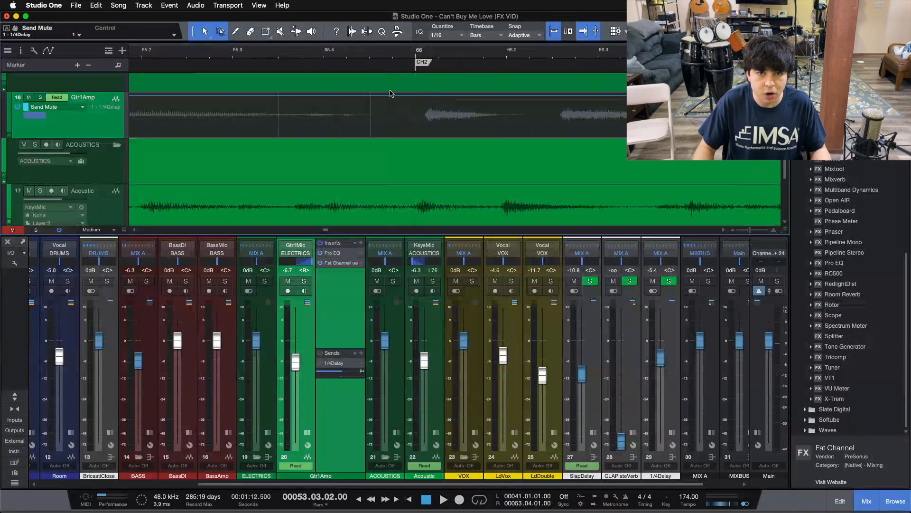
pyautogui.click(392, 95)
pyautogui.moveTo(392, 55); pyautogui.dragTo(573, 17)
pyautogui.moveTo(426, 101); pyautogui.dragTo(430, 125)
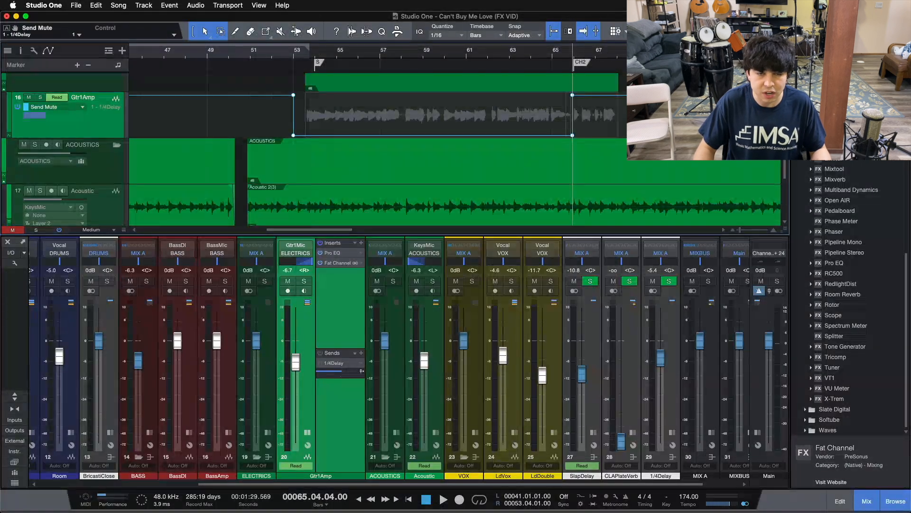
# - Check the Gtr1Amp send mute automation with the playhead before, inside and after the unmuted solo section
pyautogui.click(243, 55)
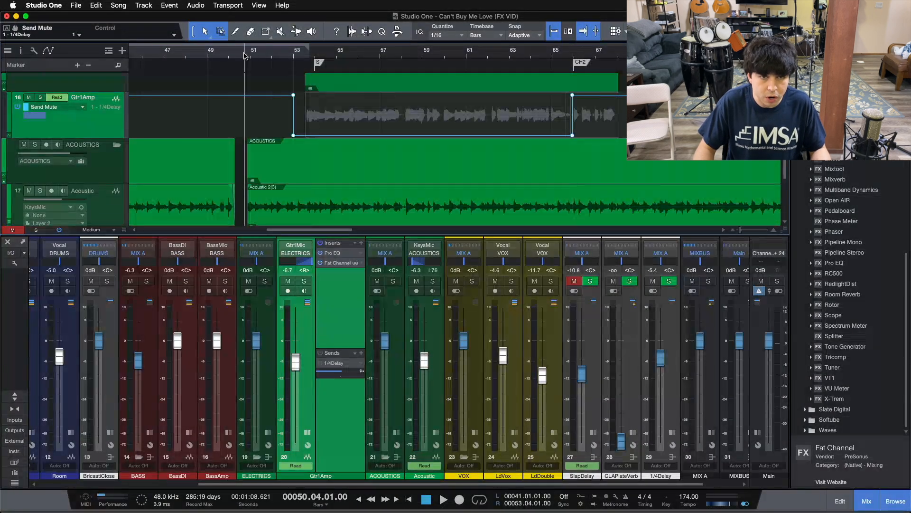
pyautogui.click(391, 55)
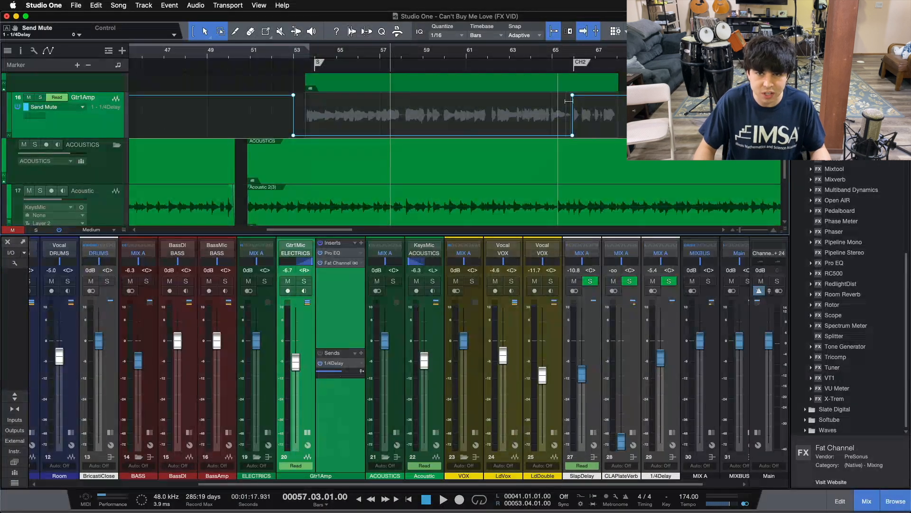
pyautogui.click(584, 51)
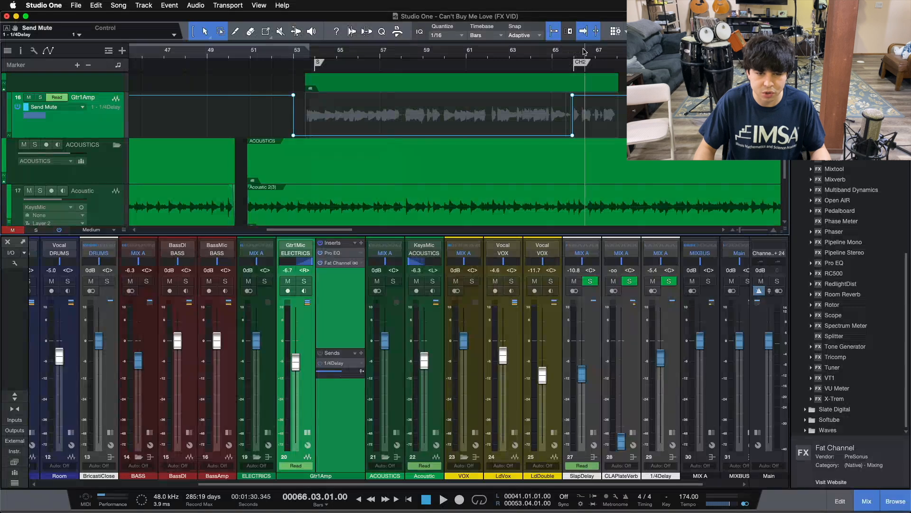
pyautogui.click(278, 55)
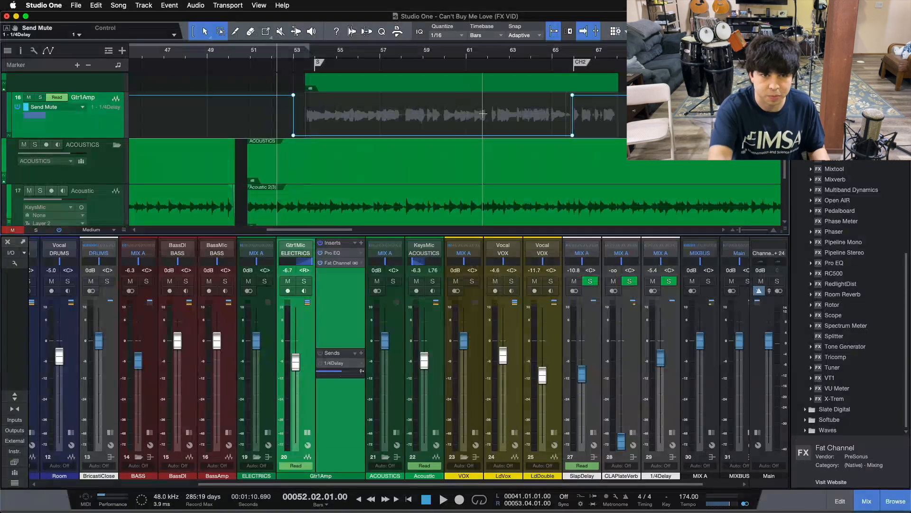
# - Play the song from bar 52 through the guitar solo to check the send mute automation, and stop in bar 69
pyautogui.press('space')
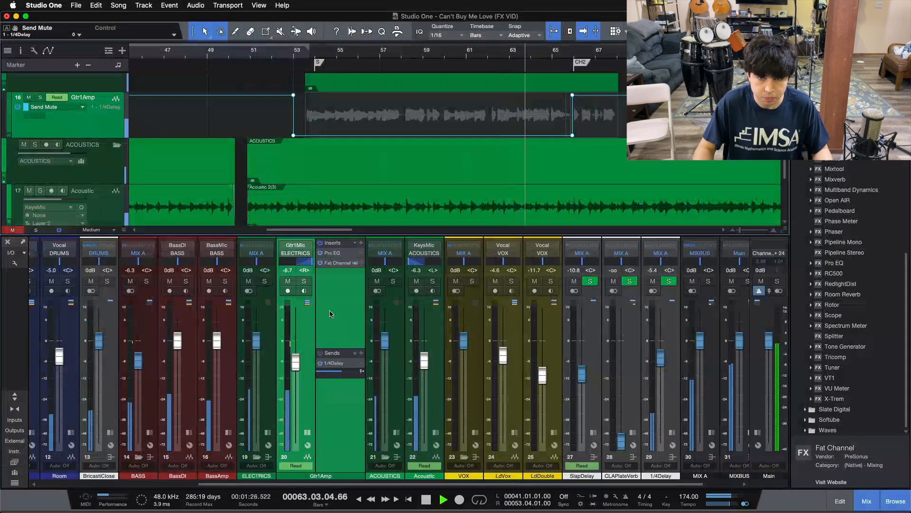
pyautogui.moveTo(554, 54); pyautogui.dragTo(521, 52)
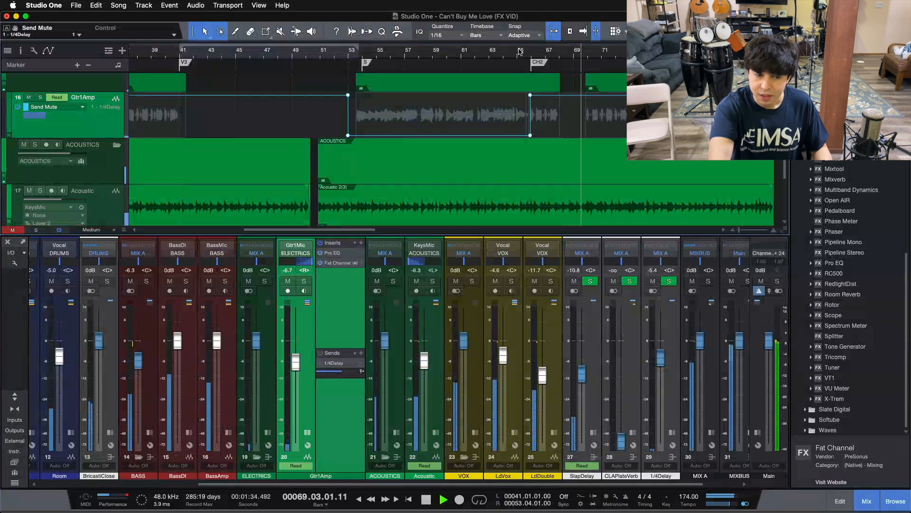
pyautogui.press('space')
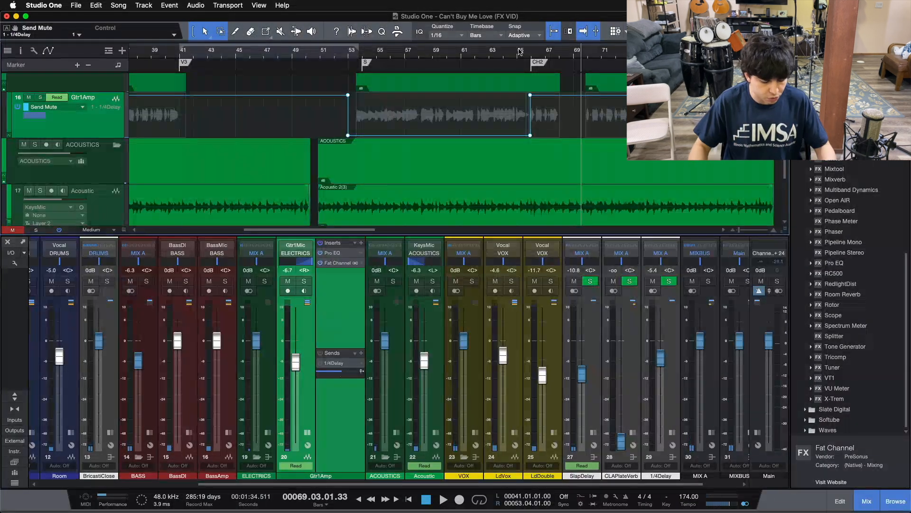
# - Review the Gtr1Amp send mute and SlapDelay mute automation across the whole song with the mixer hidden, and bring the mixer back
pyautogui.press('F3')
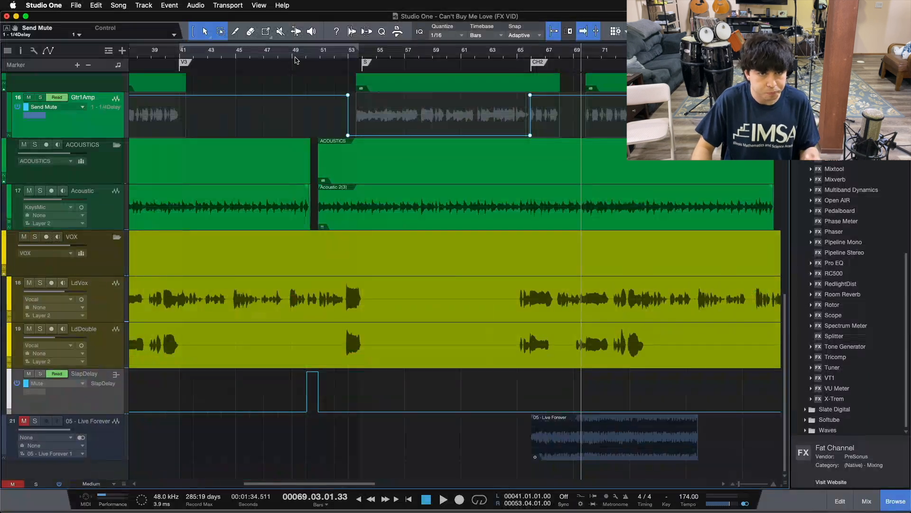
pyautogui.press('z')
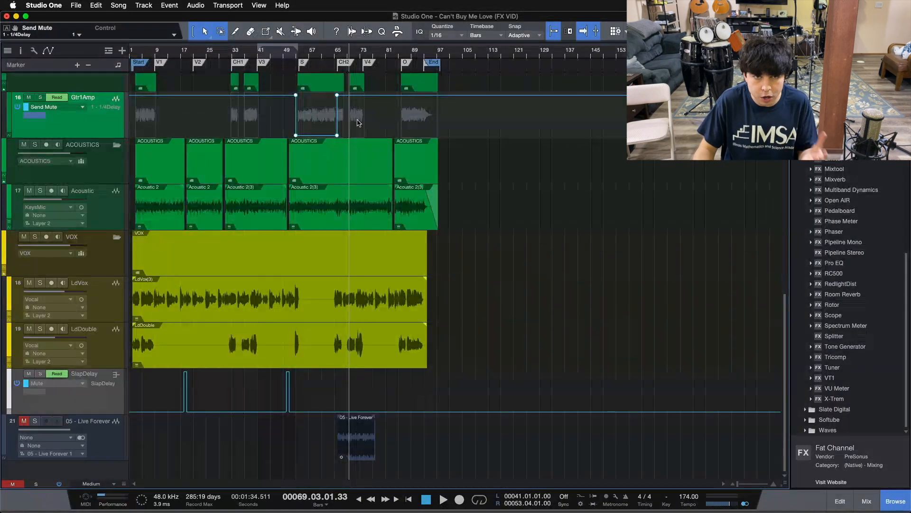
pyautogui.moveTo(297, 54); pyautogui.dragTo(437, 88)
pyautogui.press('F3')
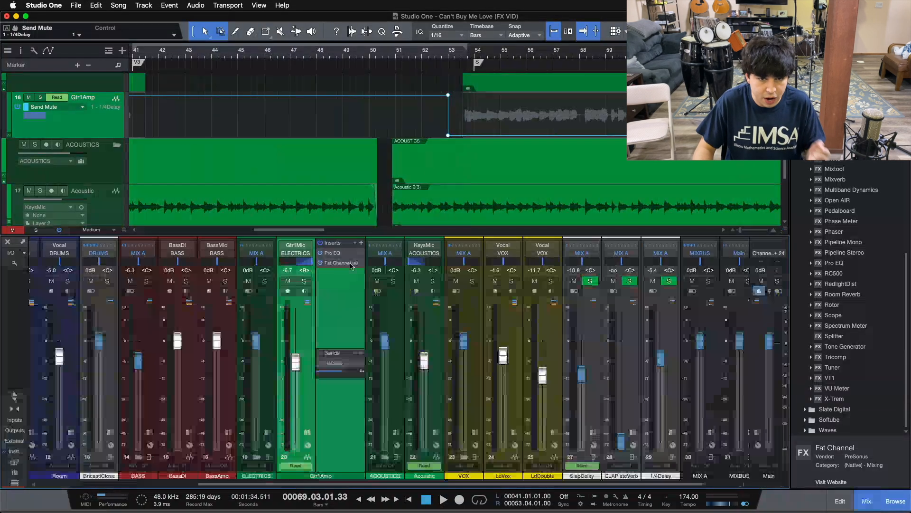
# - Select the SlapDelay channel and play its mute automation from bar 48 past the muted break, stopping in bar 52
pyautogui.click(598, 384)
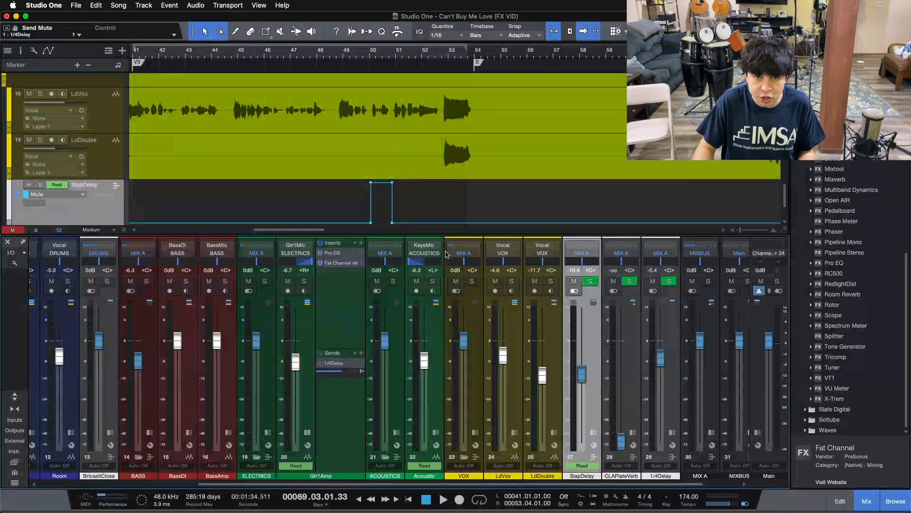
pyautogui.click(336, 57)
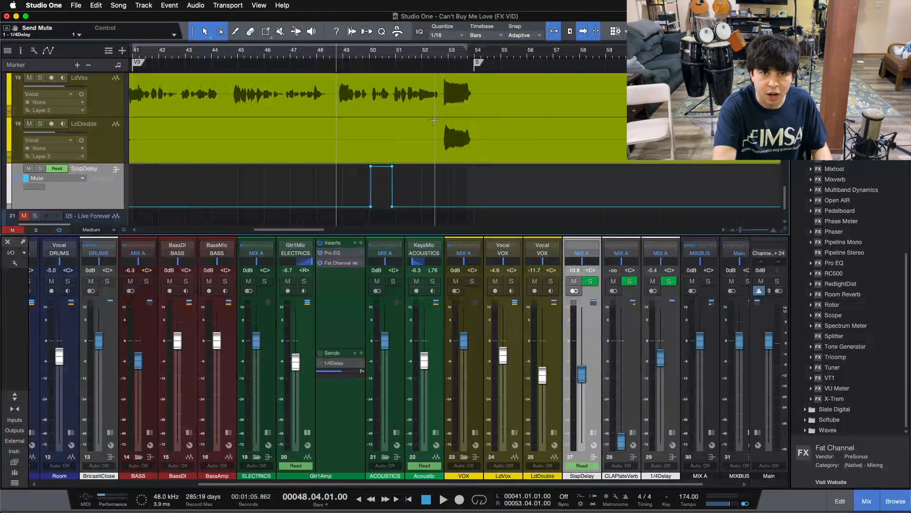
pyautogui.press('space')
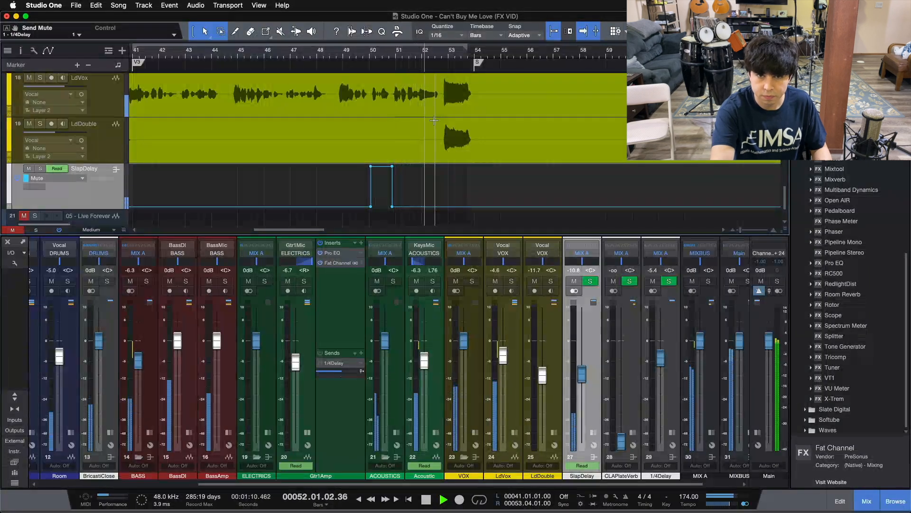
pyautogui.press('space')
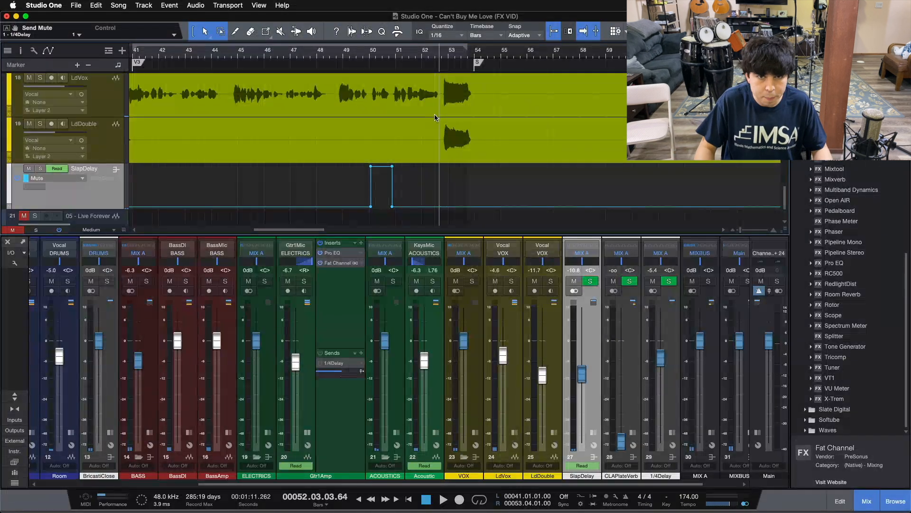
# - Examine the Gtr1Amp send mute automation around the solo, selecting the Gtr1Amp channel and the 1/4Delay channel
pyautogui.moveTo(424, 51); pyautogui.dragTo(286, 43)
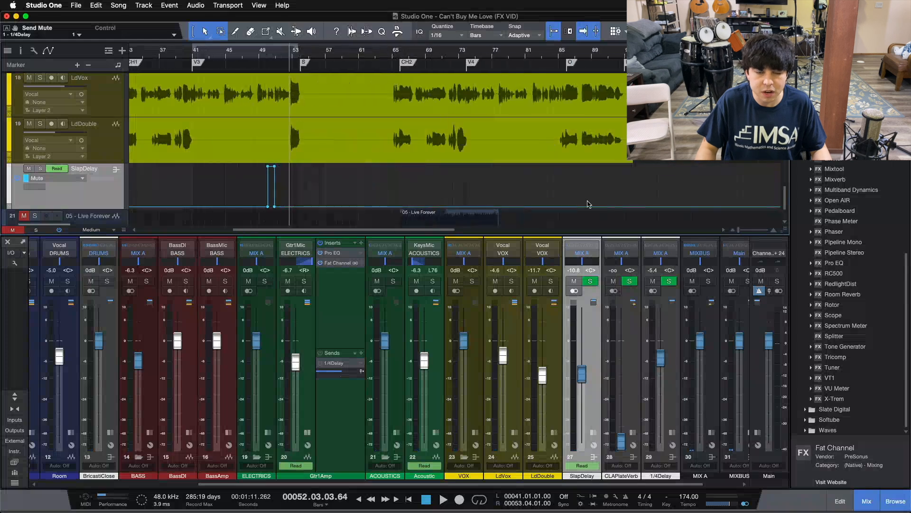
pyautogui.scroll(8, 588, 202)
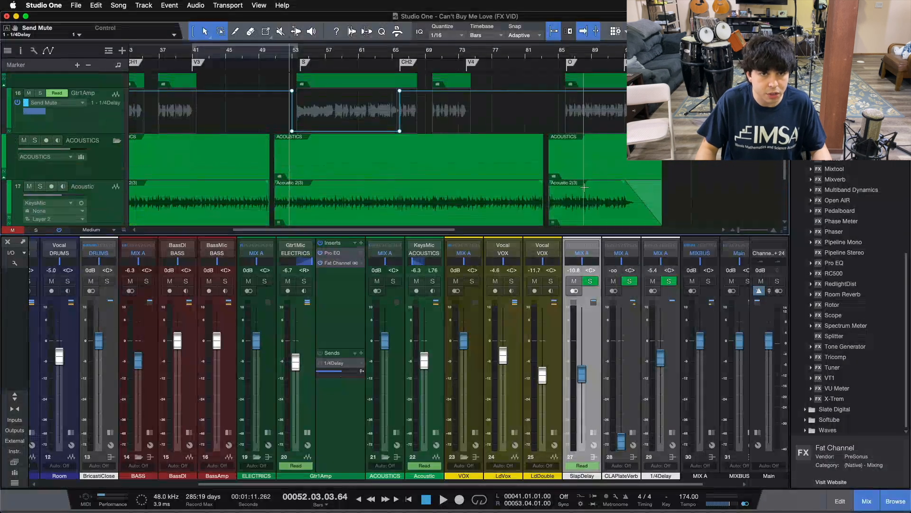
pyautogui.moveTo(325, 51); pyautogui.dragTo(402, 72)
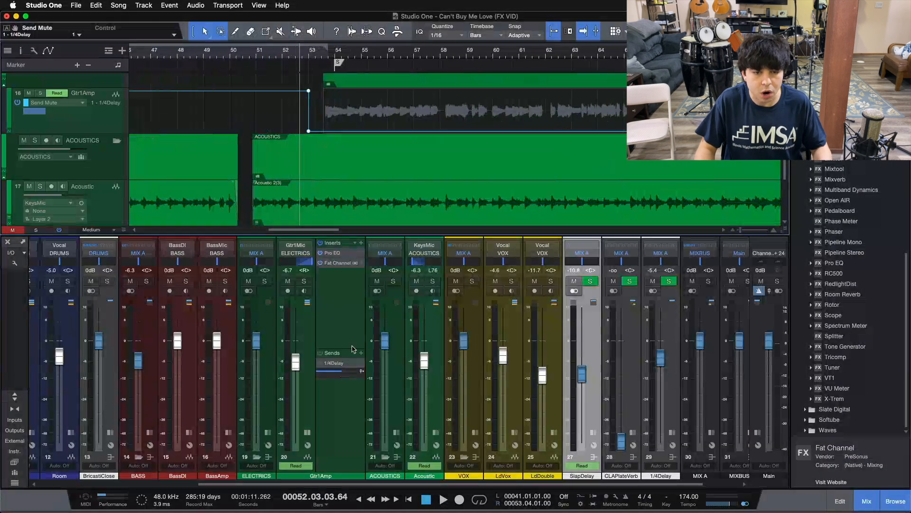
pyautogui.click(352, 317)
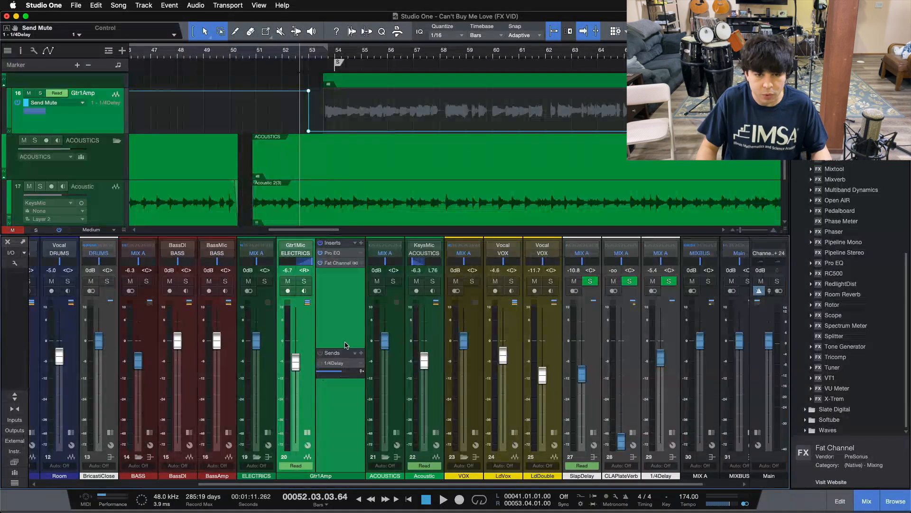
pyautogui.click(676, 336)
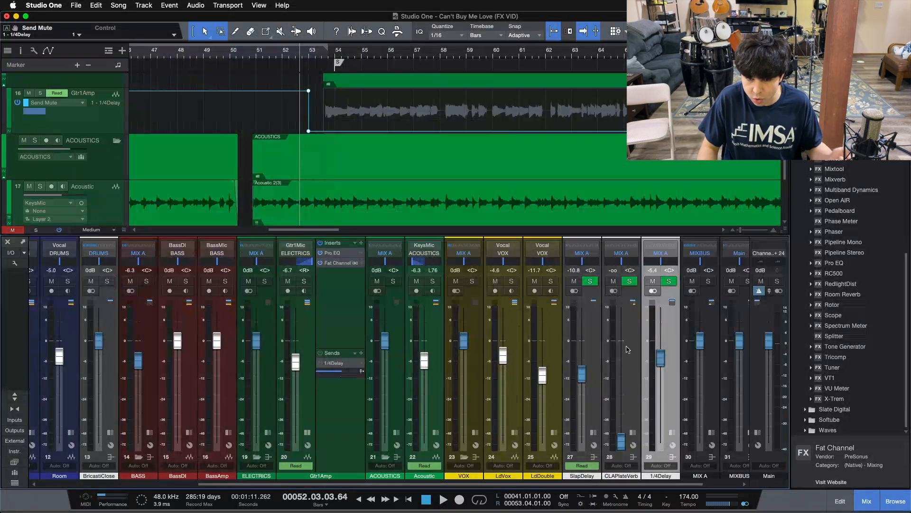
# - Show the SlapDelay channel's volume automation in its track around the vocal break at bar 50
pyautogui.click(581, 377)
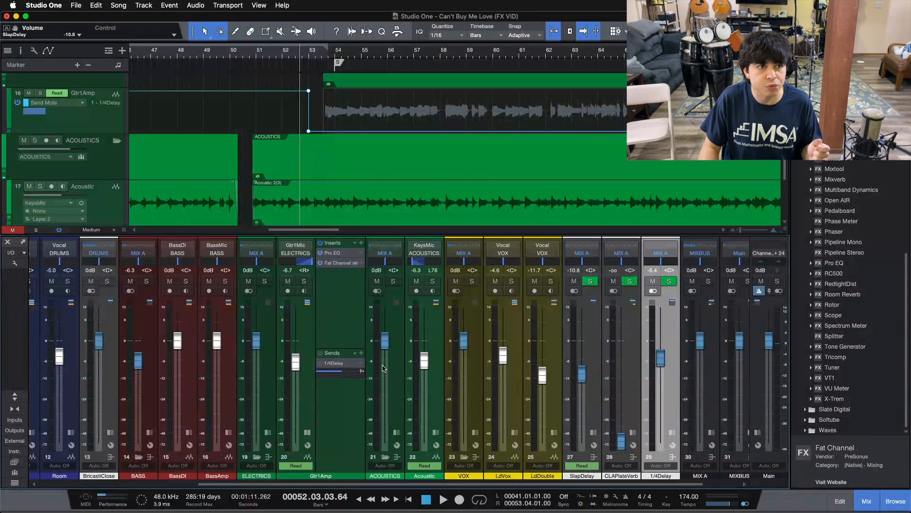
pyautogui.click(7, 28)
pyautogui.scroll(-2, 304, 157)
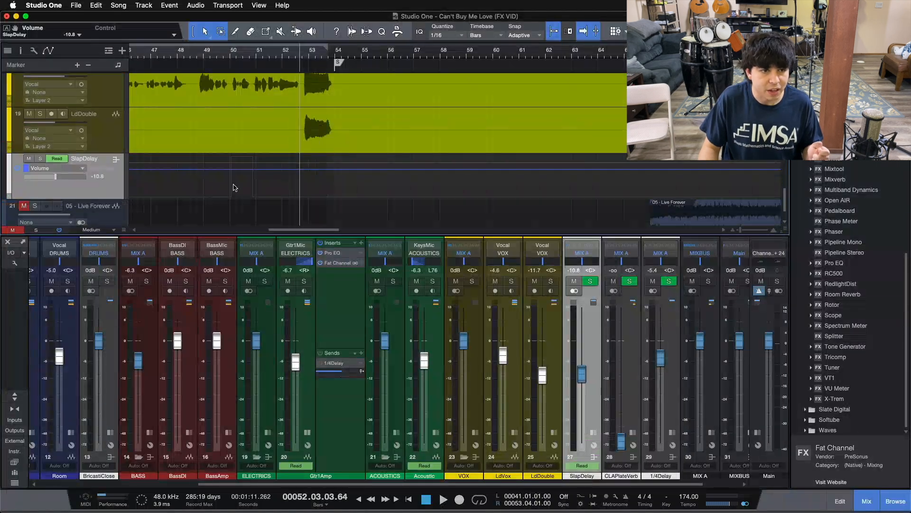
pyautogui.moveTo(472, 53)
pyautogui.mouseDown()
pyautogui.moveTo(475, 19)
pyautogui.moveTo(478, 59)
pyautogui.mouseUp()
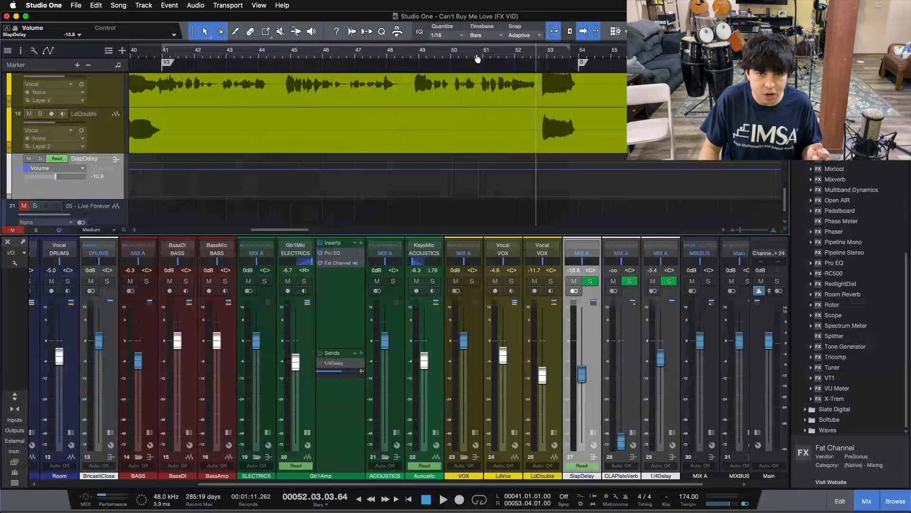
# - Compare the SlapDelay track's automation envelopes by switching its display to Mute and back to Volume
pyautogui.click(38, 171)
pyautogui.click(53, 191)
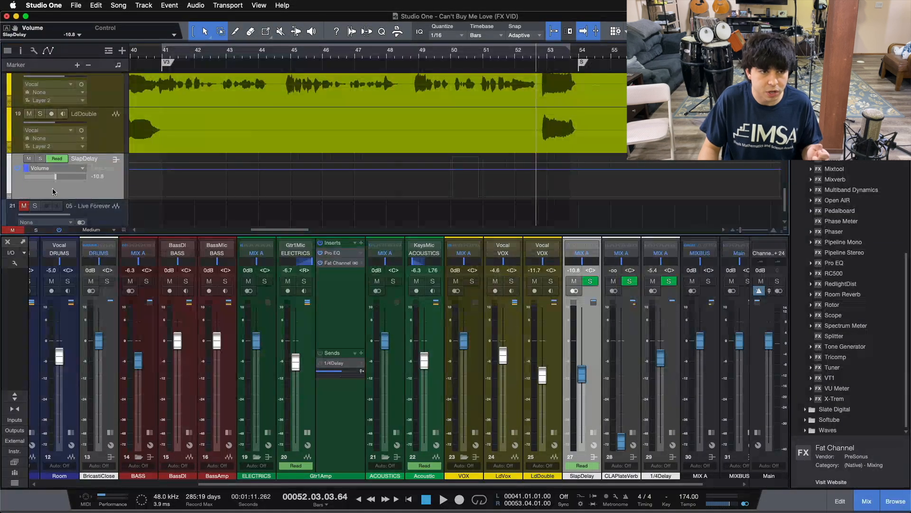
pyautogui.click(57, 169)
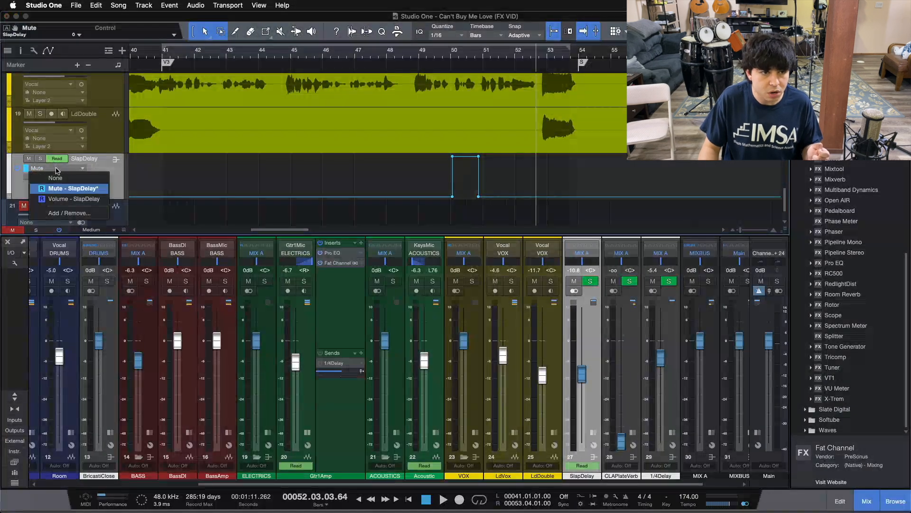
pyautogui.click(65, 198)
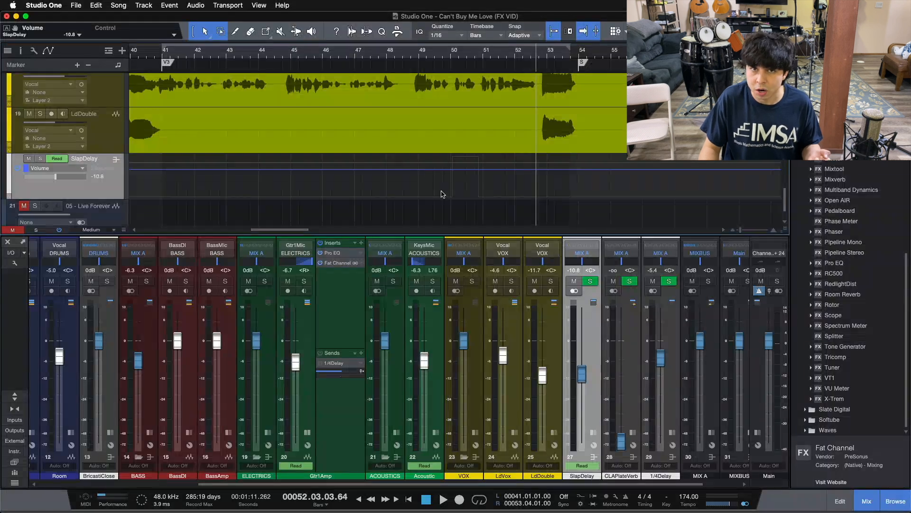